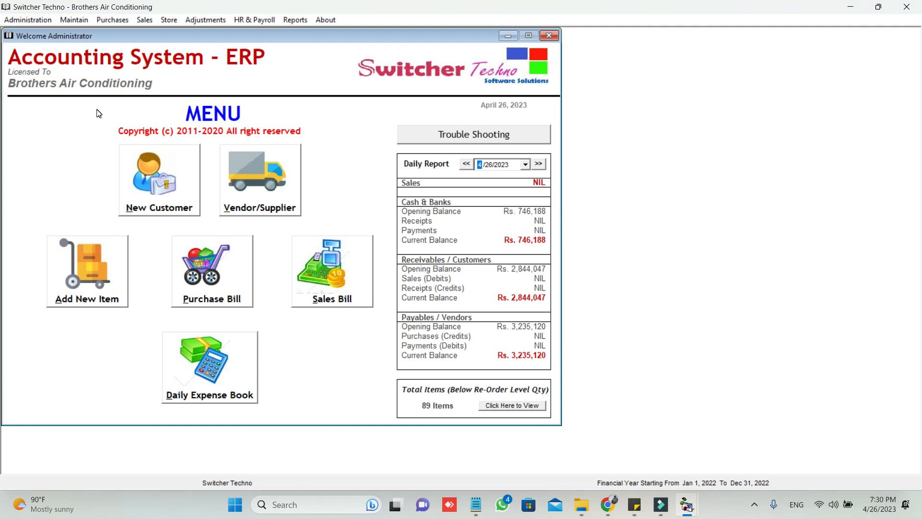
# - Open HR & Payroll > Employees and move the Employees window to the top-left
pyautogui.click(39, 21)
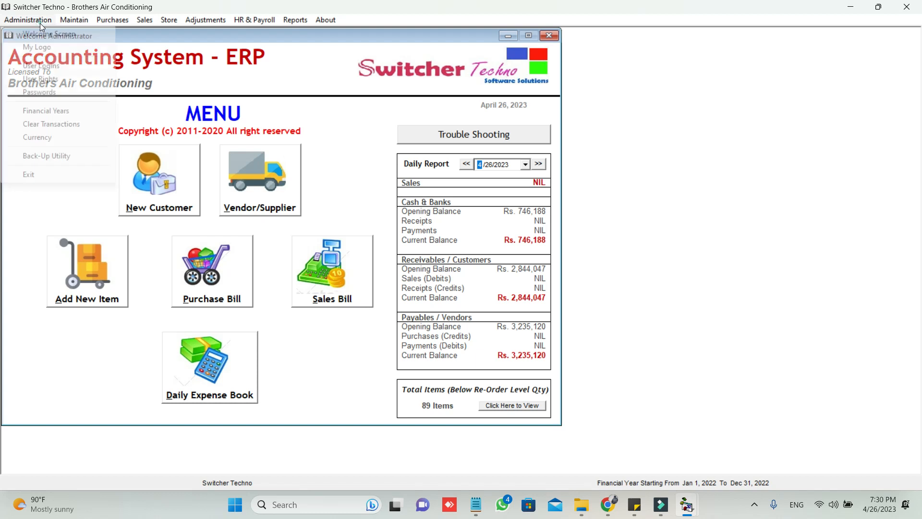
pyautogui.moveTo(113, 23)
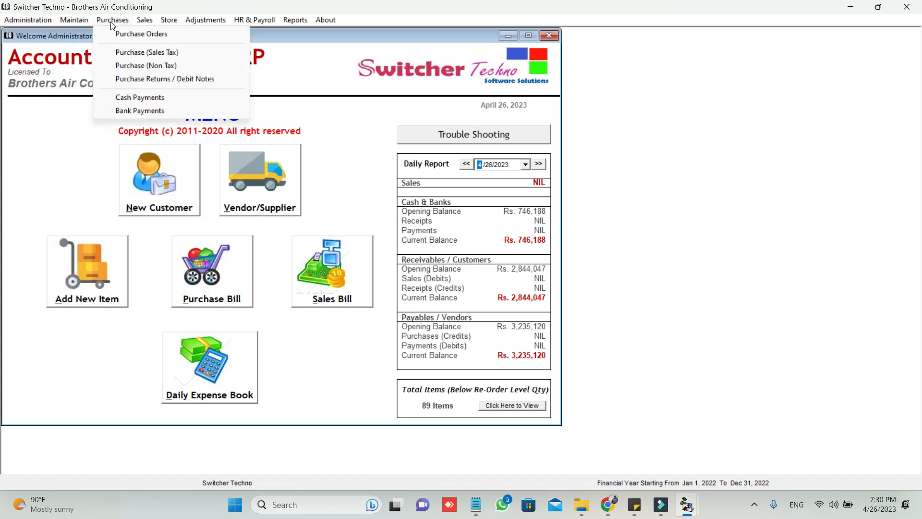
pyautogui.moveTo(174, 25)
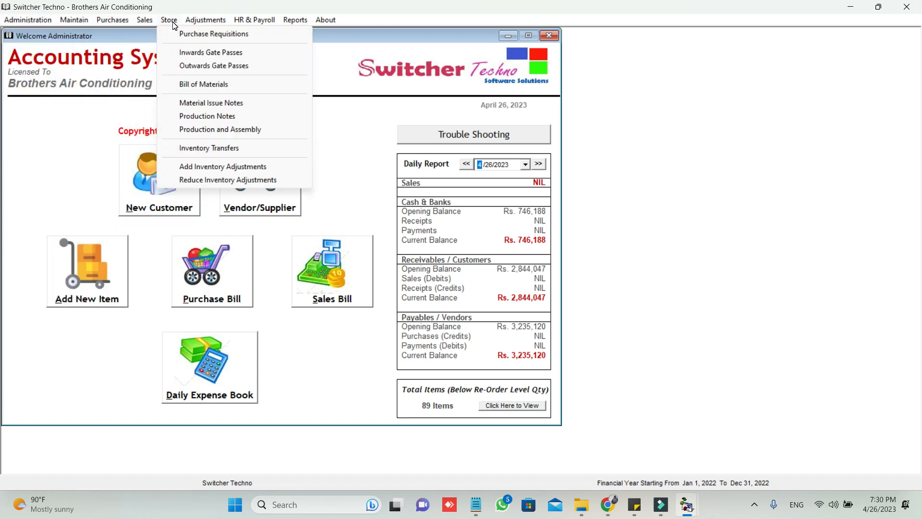
pyautogui.moveTo(251, 23)
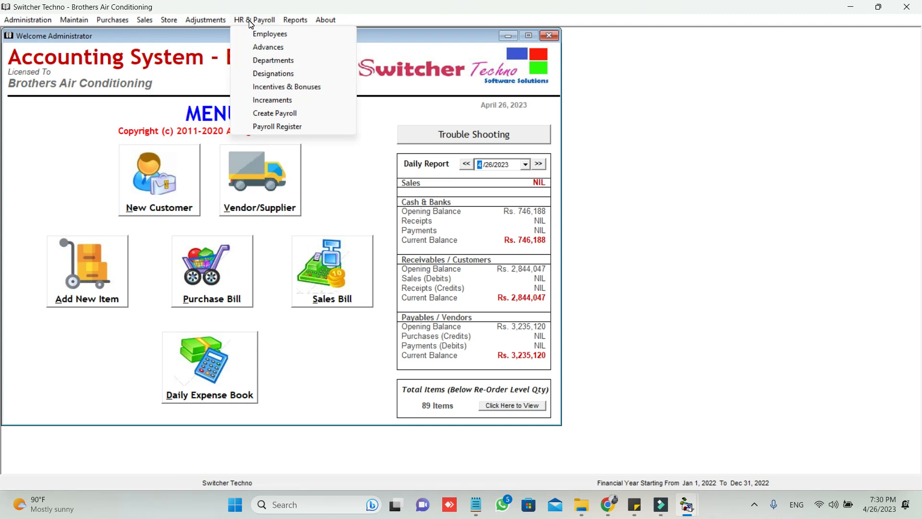
pyautogui.moveTo(287, 23)
pyautogui.click(253, 35)
pyautogui.moveTo(341, 100); pyautogui.dragTo(224, 45)
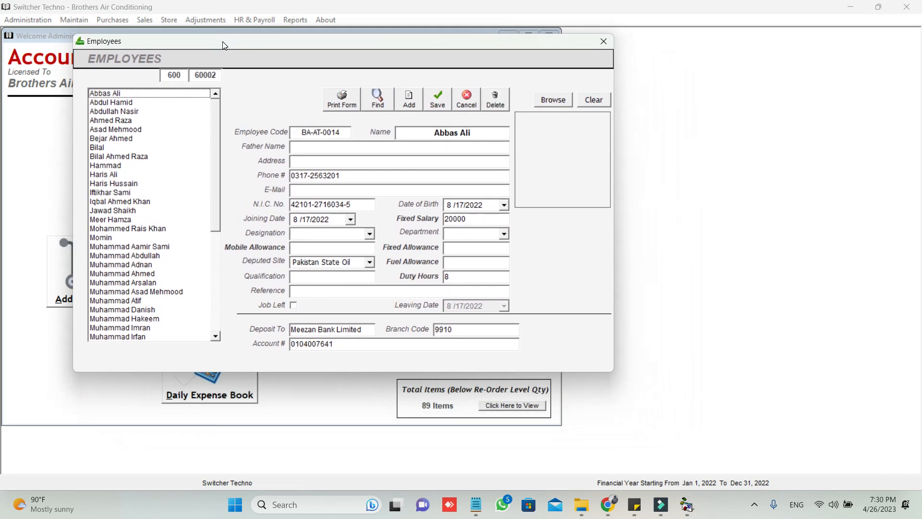
# - View the last existing employee's record, then start a blank new employee entry
pyautogui.click(217, 252)
pyautogui.click(177, 337)
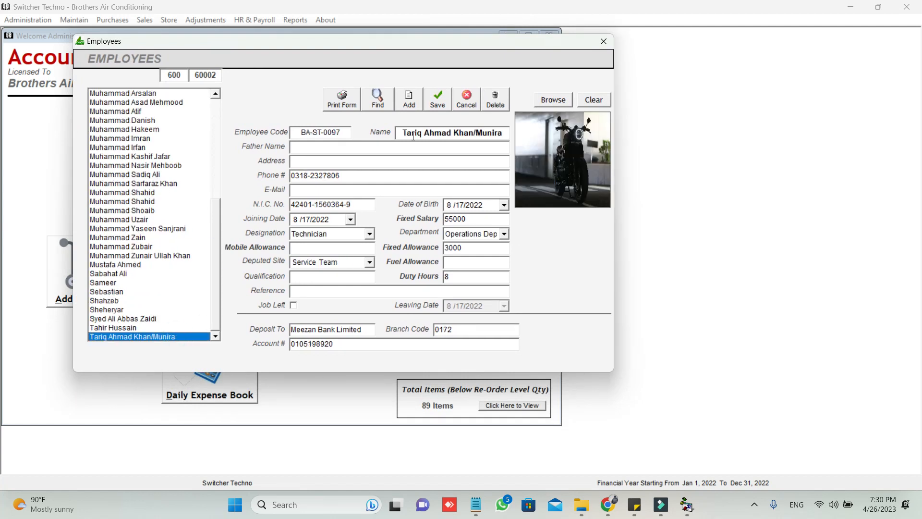
pyautogui.click(408, 100)
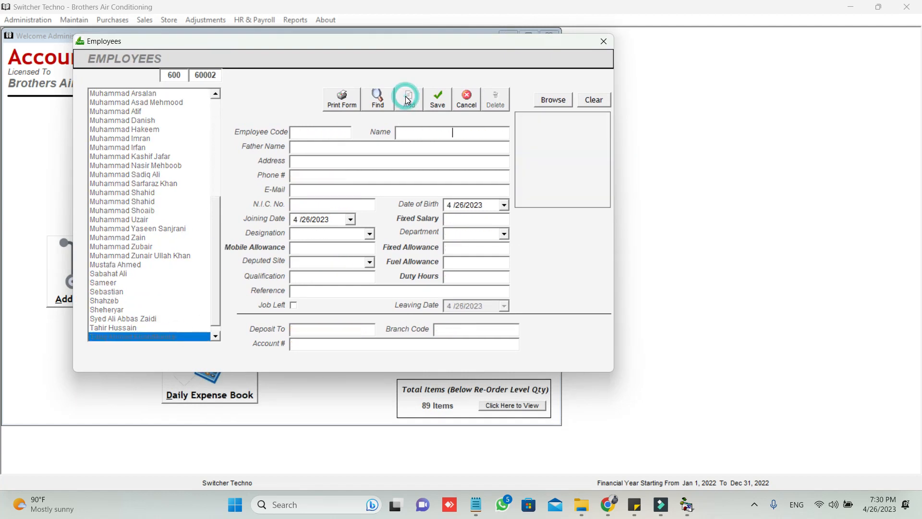
# - Enter employee code BS101, the employee's name, father's name and address, and fixed salary 30000
pyautogui.click(324, 129)
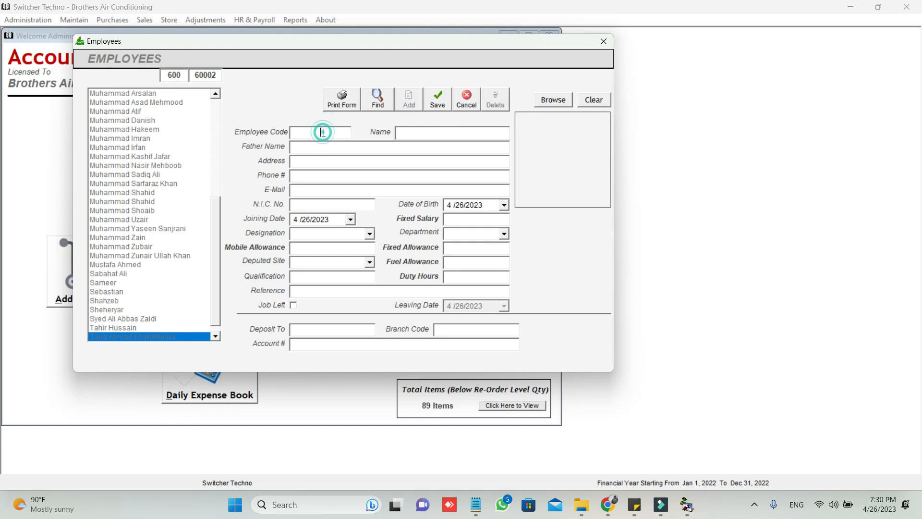
pyautogui.write('BS101')
pyautogui.press('Tab')
pyautogui.click(413, 135)
pyautogui.write('SHAHID')
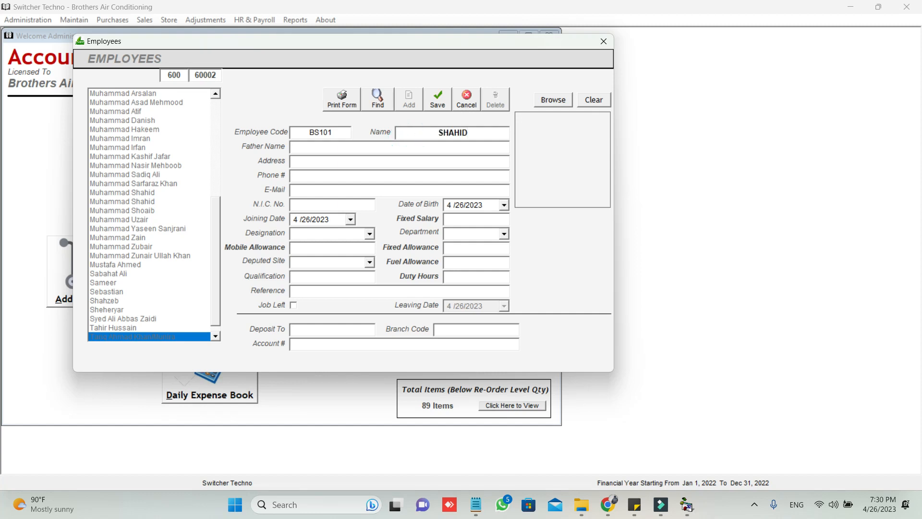
pyautogui.write('SDSA')
pyautogui.press('Tab')
pyautogui.press('Tab')
pyautogui.press('Tab')
pyautogui.press('Tab')
pyautogui.press('Tab')
pyautogui.press('Tab')
pyautogui.write('30000')
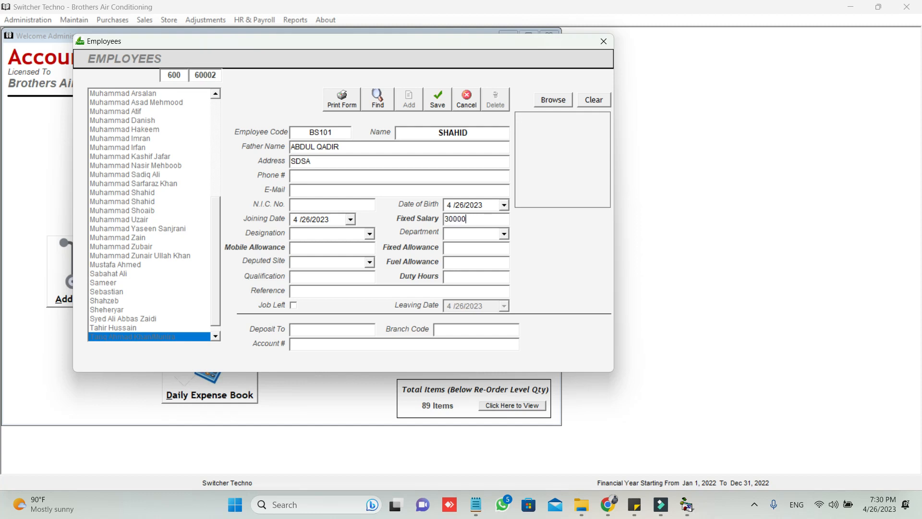
pyautogui.click(369, 234)
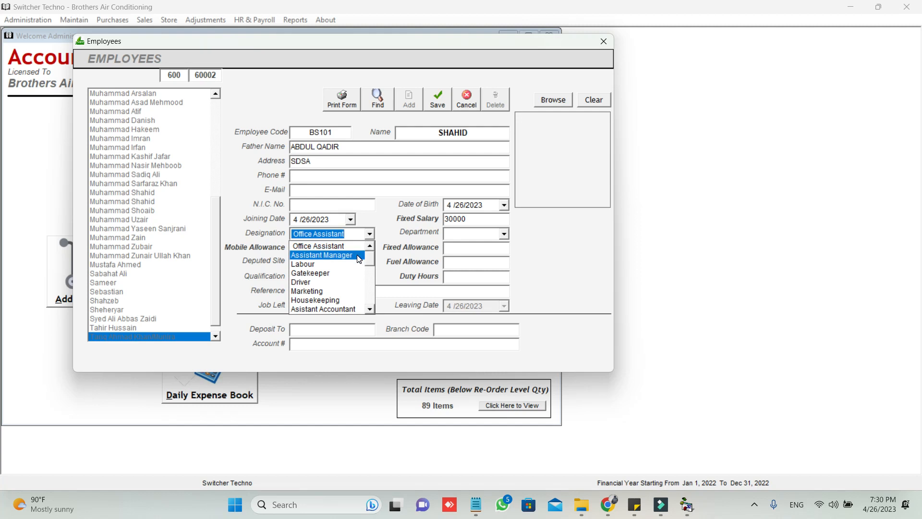
# - Set designation Assistant Manager, Operations Department, mobile allowance 1000, fixed allowance 2000, and the BOSS site
pyautogui.click(358, 255)
pyautogui.click(503, 234)
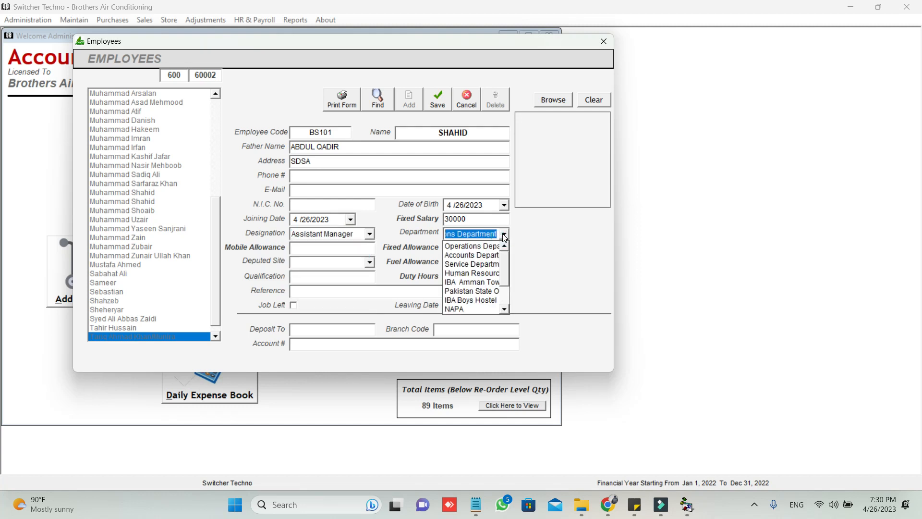
pyautogui.click(474, 247)
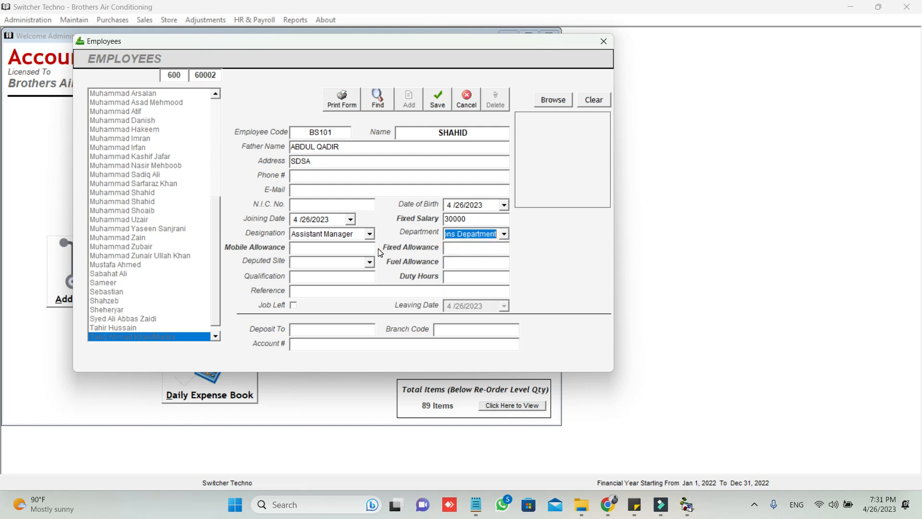
pyautogui.click(353, 248)
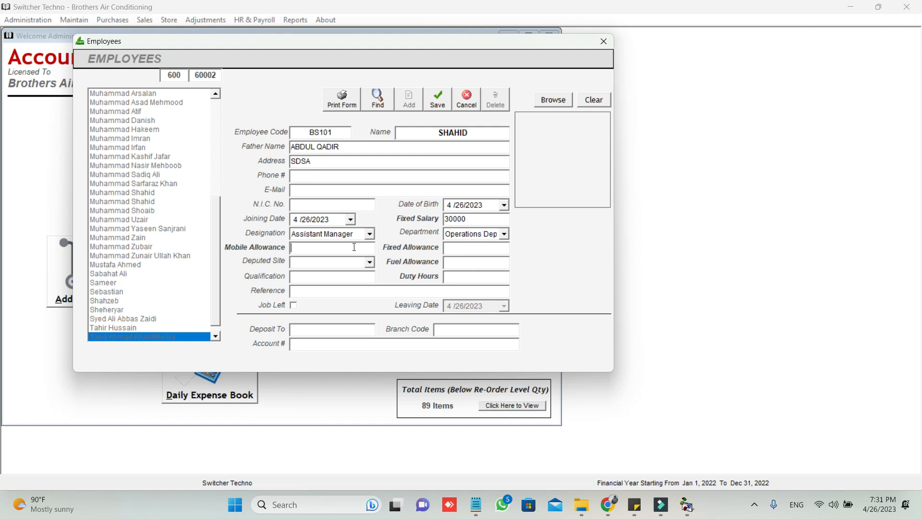
pyautogui.write('1000')
pyautogui.press('Tab')
pyautogui.write('2000')
pyautogui.click(370, 262)
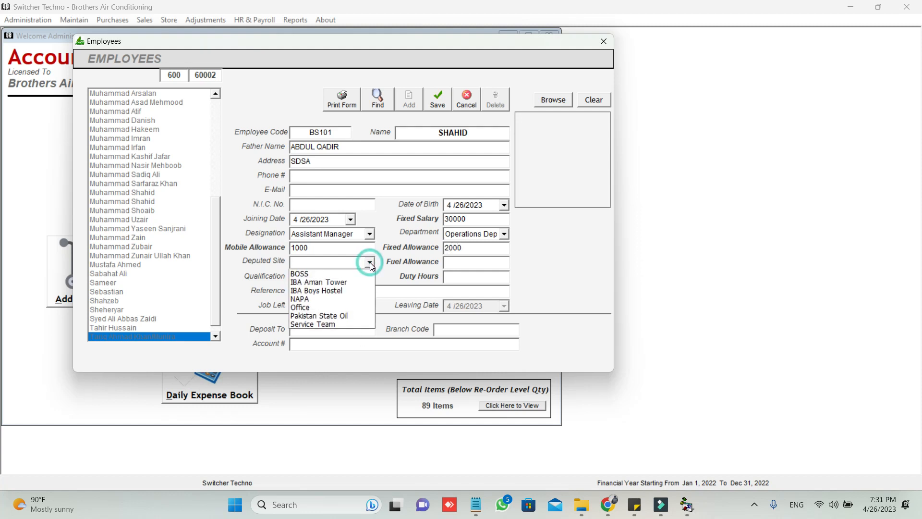
pyautogui.click(348, 273)
# - Enter a fuel allowance of 4000 and 9 daily duty hours
pyautogui.click(448, 261)
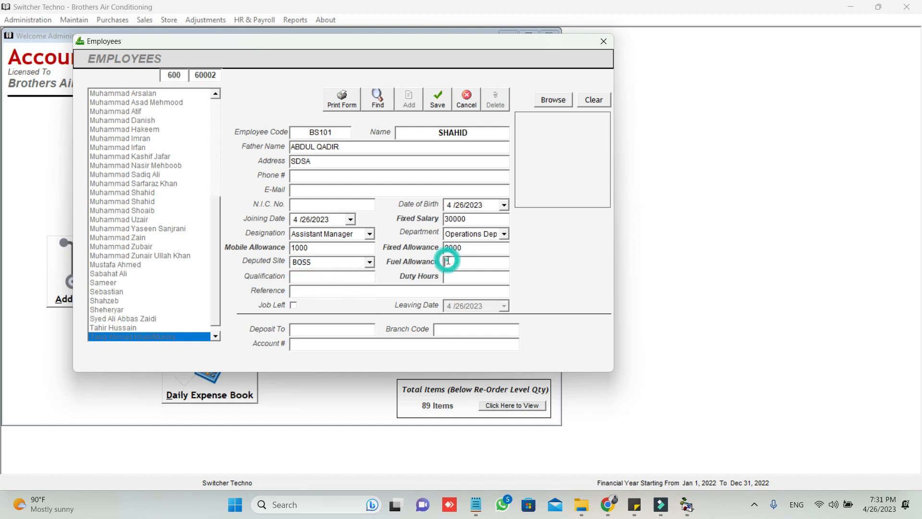
pyautogui.write('4000')
pyautogui.click(340, 274)
pyautogui.click(458, 278)
pyautogui.write('9')
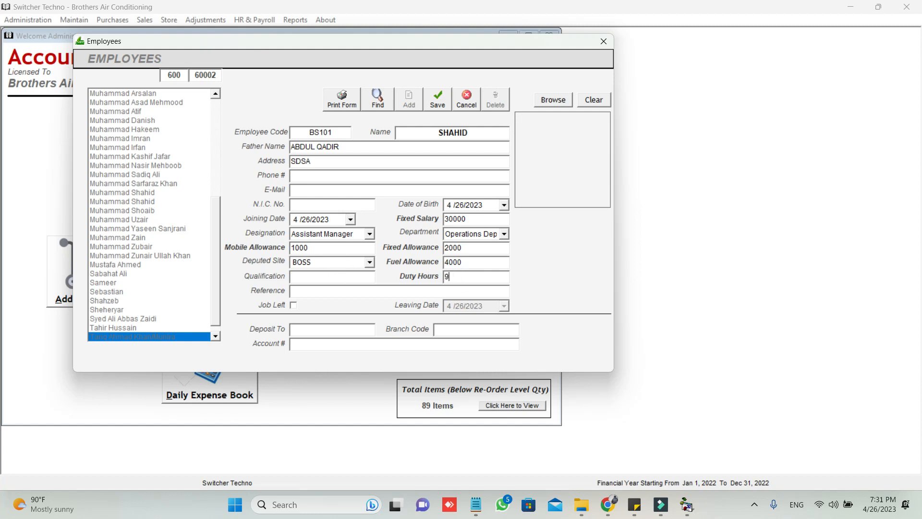
pyautogui.click(437, 288)
# - Fill in the salary deposit details: account title, branch code and bank account number
pyautogui.click(331, 327)
pyautogui.write('SHAHID')
pyautogui.press('Tab')
pyautogui.write('435')
pyautogui.press('Tab')
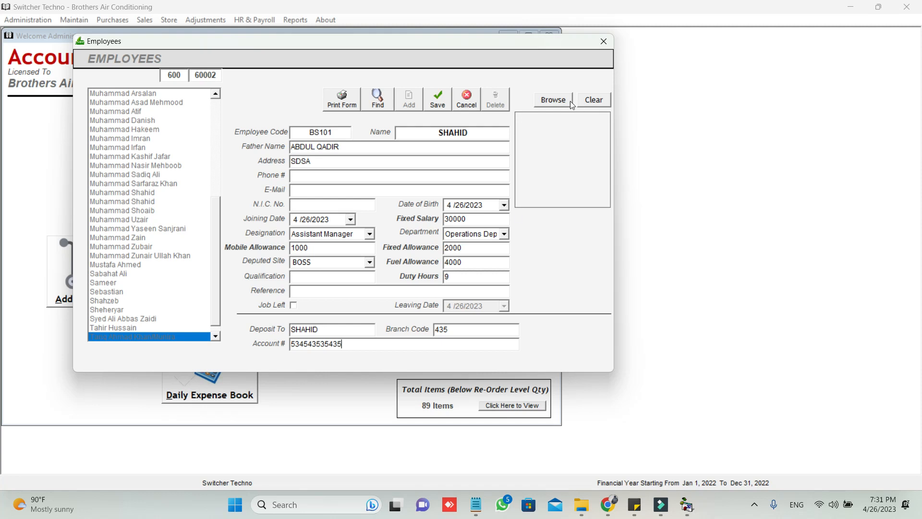
# - Skip attaching a photo, save the employee, confirm it in the list and close the form
pyautogui.click(563, 102)
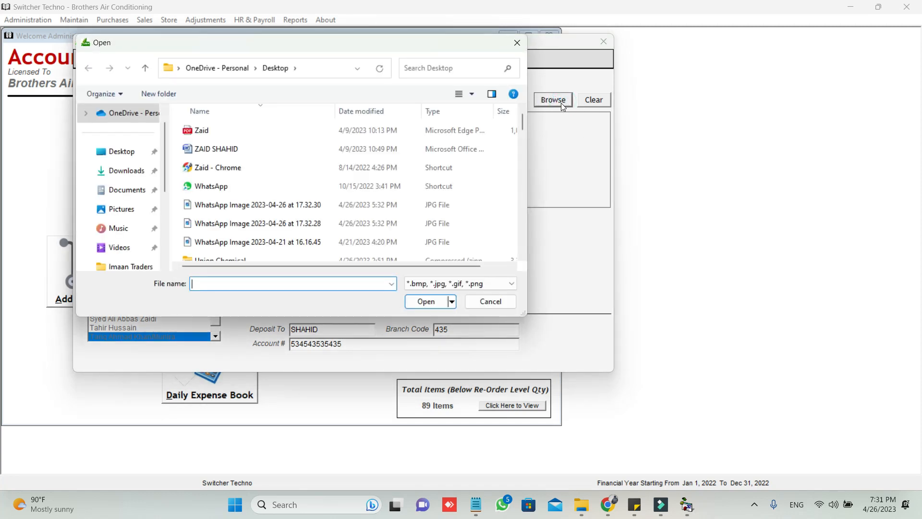
pyautogui.click(517, 42)
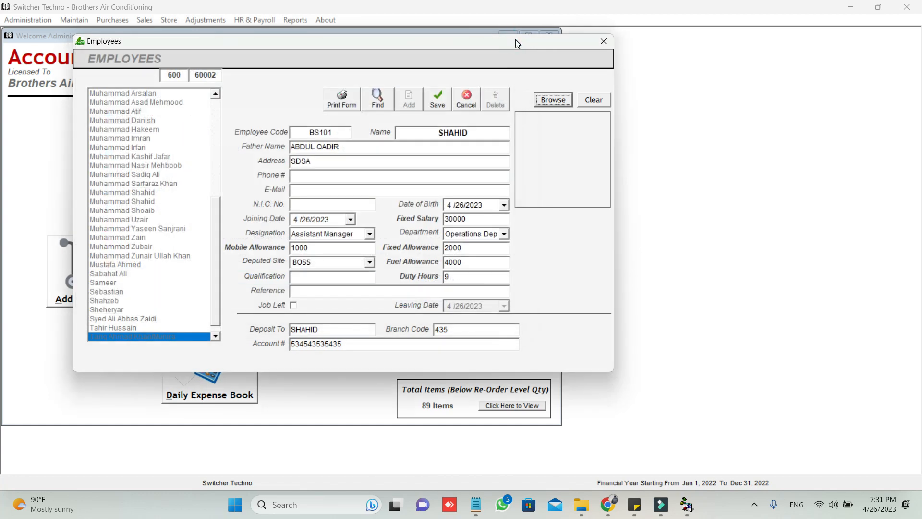
pyautogui.click(433, 101)
pyautogui.click(185, 338)
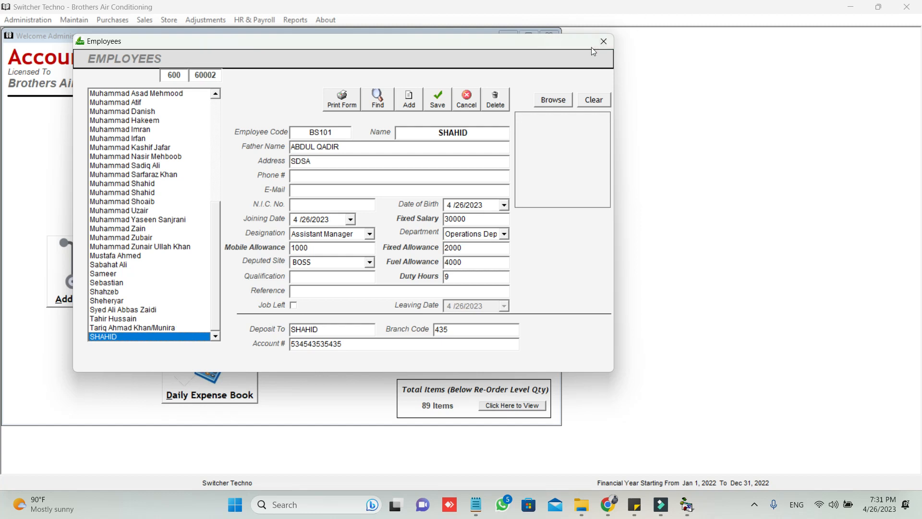
pyautogui.click(602, 42)
pyautogui.click(245, 19)
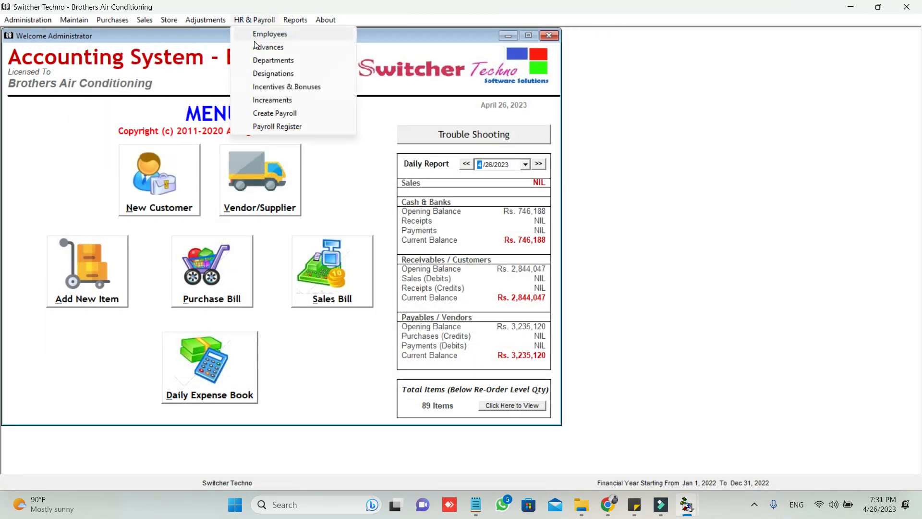
# - Open the Advances form and select the new employee by searching 'SHA'
pyautogui.click(272, 47)
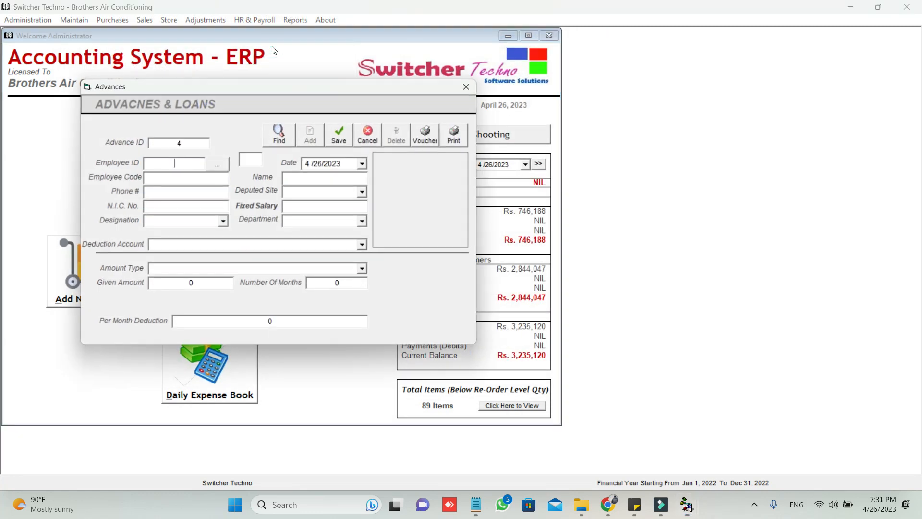
pyautogui.moveTo(271, 90); pyautogui.dragTo(312, 48)
pyautogui.click(255, 122)
pyautogui.click(279, 146)
pyautogui.click(282, 161)
pyautogui.write('SHA')
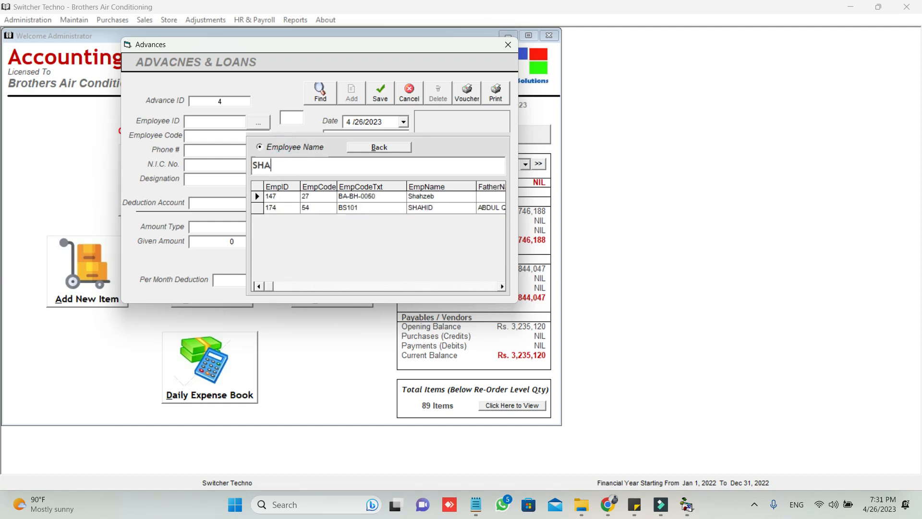
pyautogui.doubleClick(257, 210)
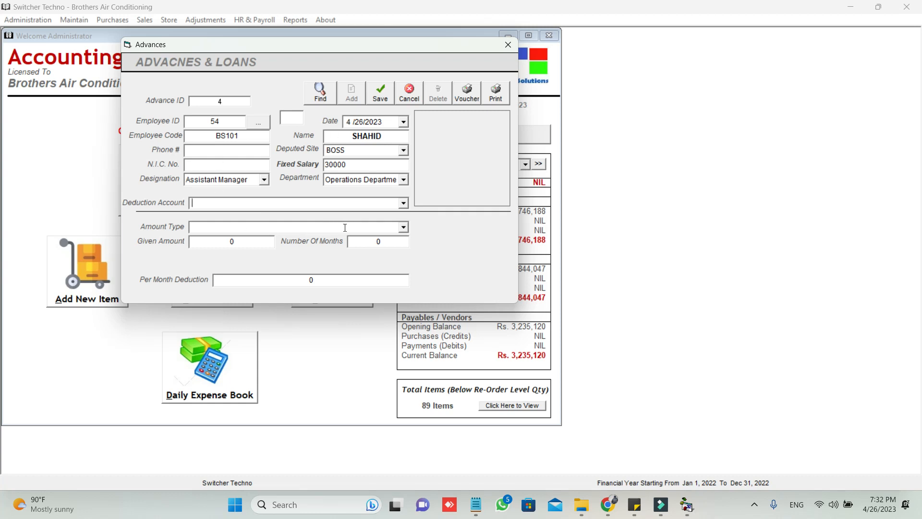
# - Set Petty Cash account, Advance type, given amount 5000 and 1 month of deduction
pyautogui.click(404, 203)
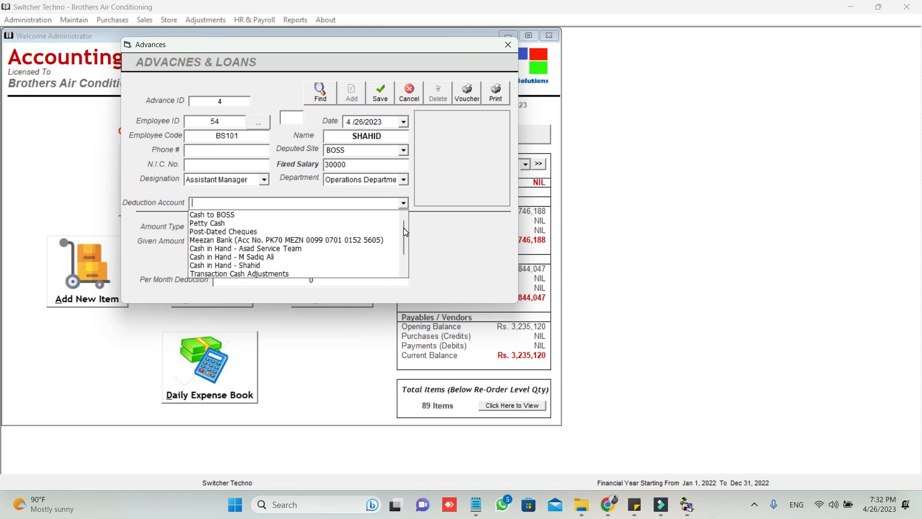
pyautogui.click(384, 223)
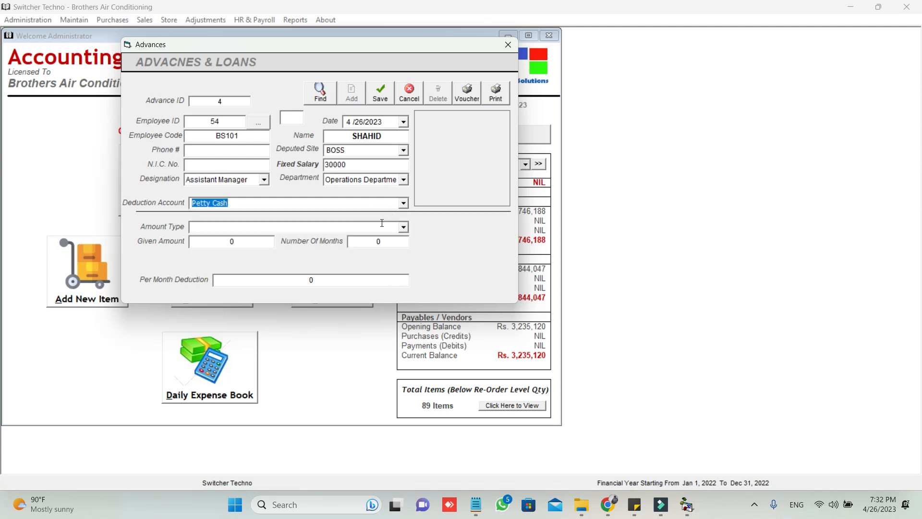
pyautogui.click(402, 228)
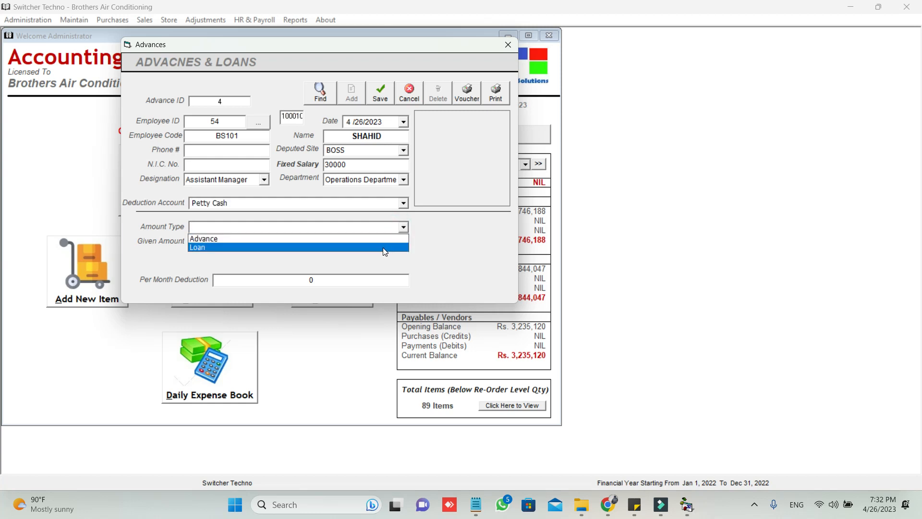
pyautogui.click(387, 239)
pyautogui.click(254, 245)
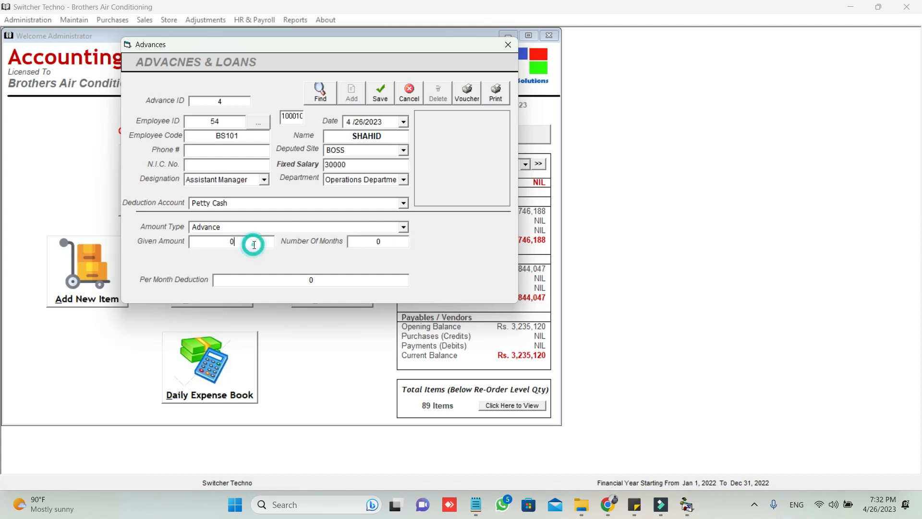
pyautogui.write('5000')
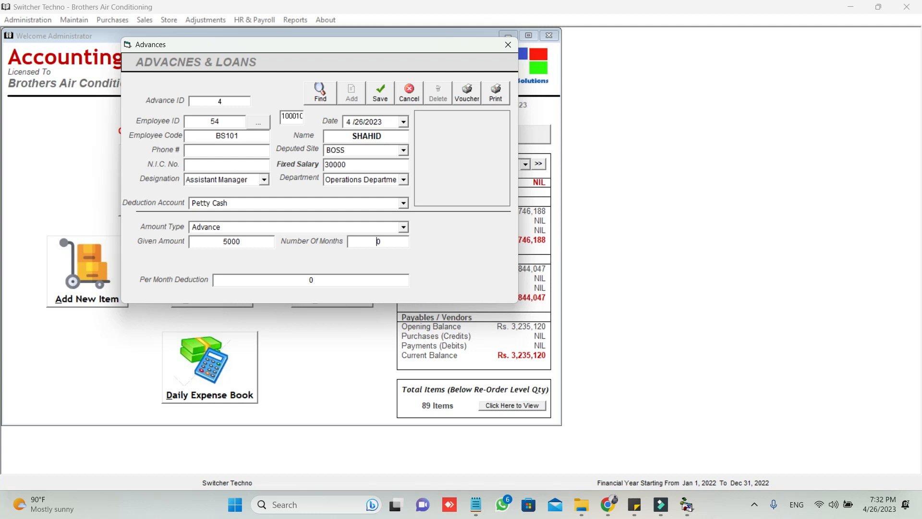
pyautogui.press('Delete')
pyautogui.write('1')
pyautogui.press('Tab')
# - Save the 5000 advance, preview its posted Petty Cash voucher, then close both windows
pyautogui.click(382, 90)
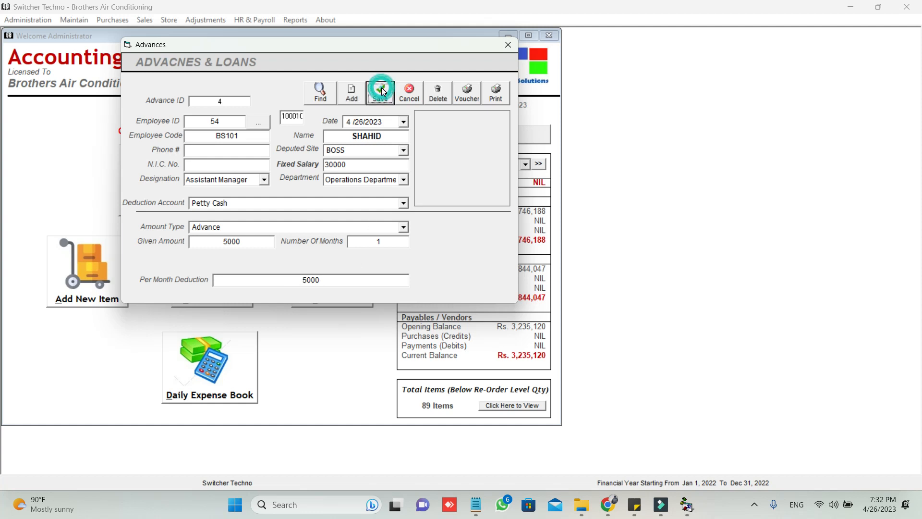
pyautogui.click(463, 100)
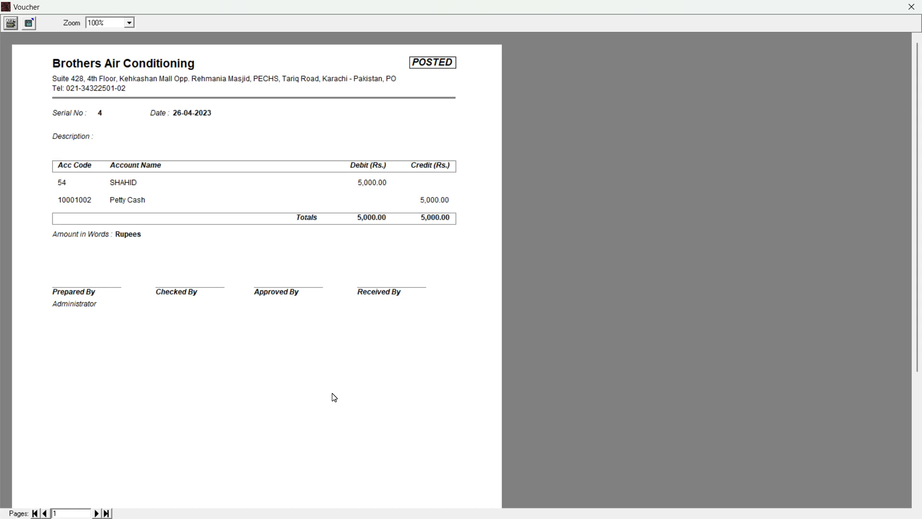
pyautogui.click(911, 6)
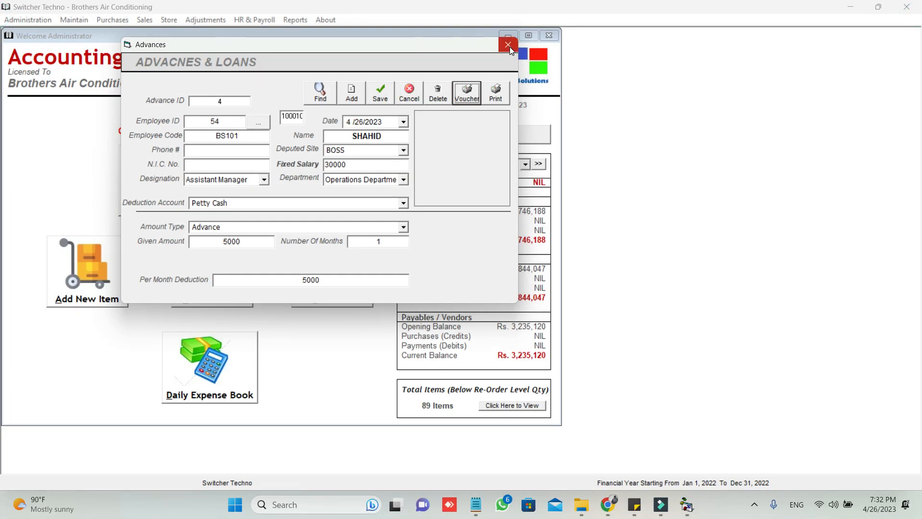
pyautogui.click(508, 45)
pyautogui.click(245, 22)
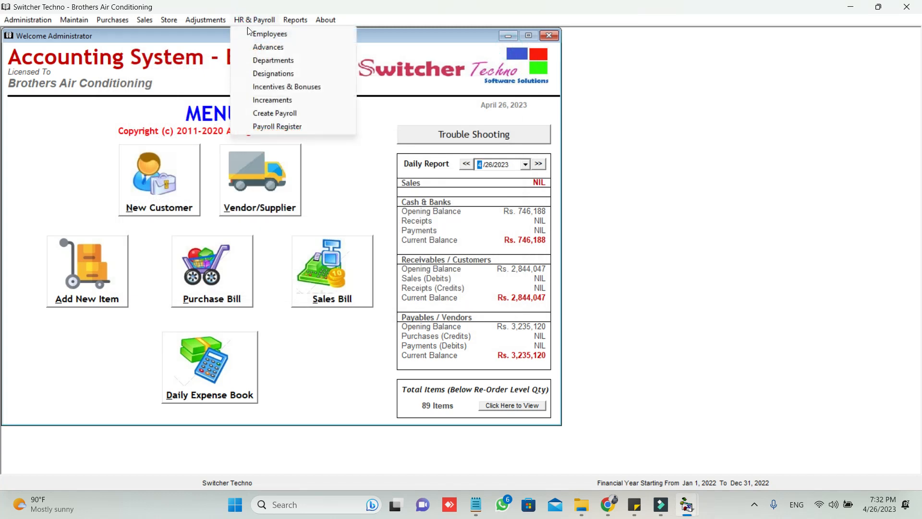
pyautogui.click(259, 39)
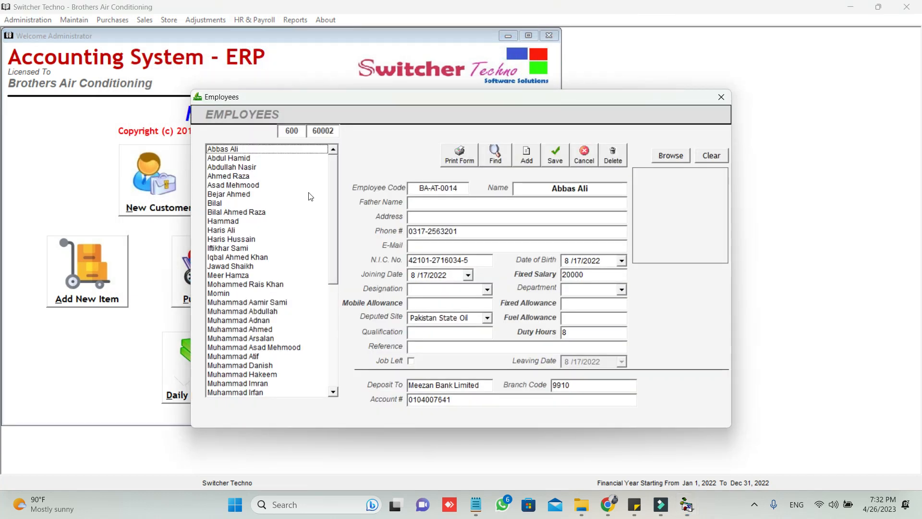
pyautogui.scroll(-8, 332, 216)
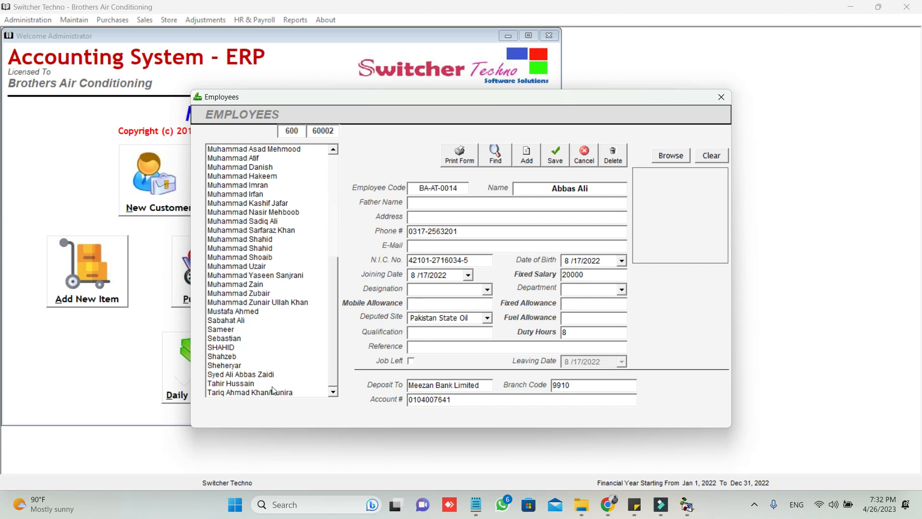
pyautogui.click(262, 392)
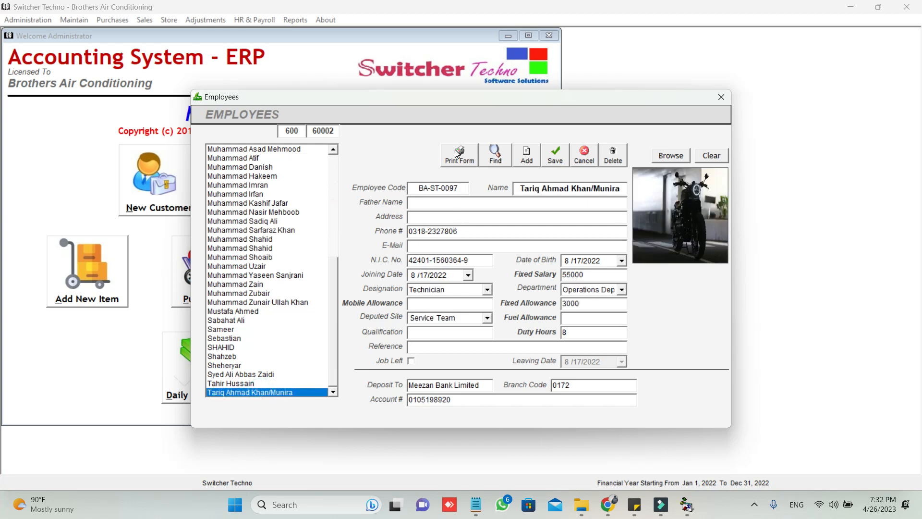
pyautogui.click(456, 152)
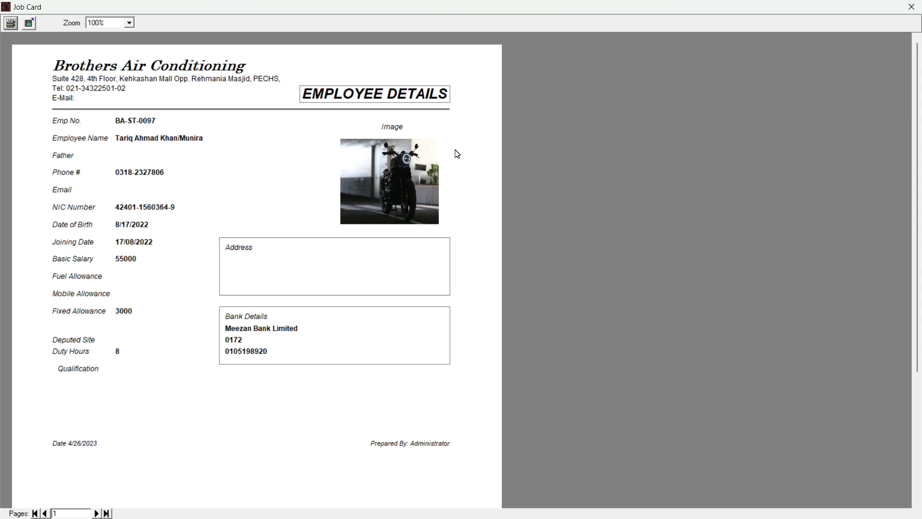
pyautogui.click(912, 6)
pyautogui.click(721, 97)
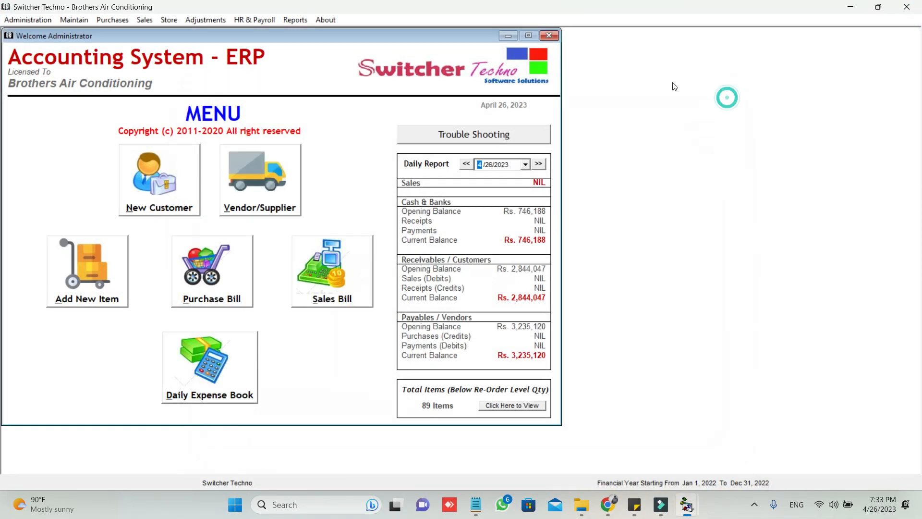
pyautogui.click(245, 19)
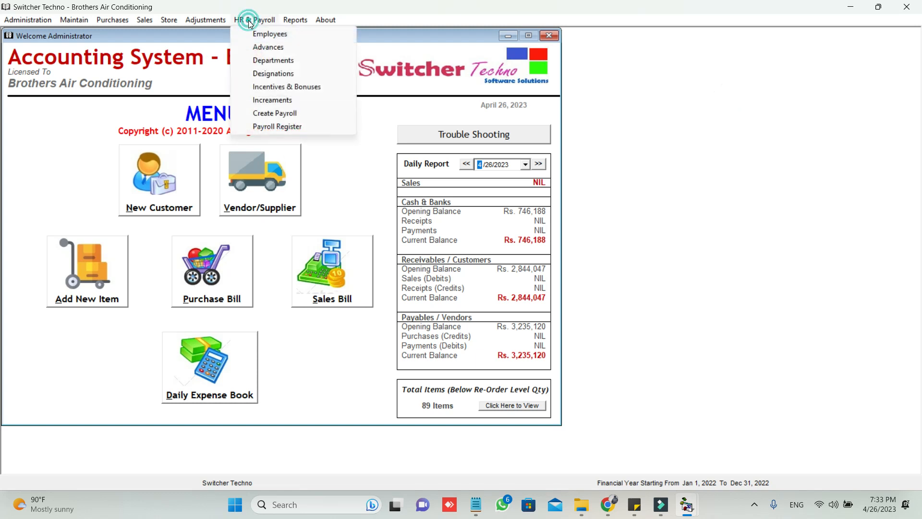
pyautogui.click(272, 66)
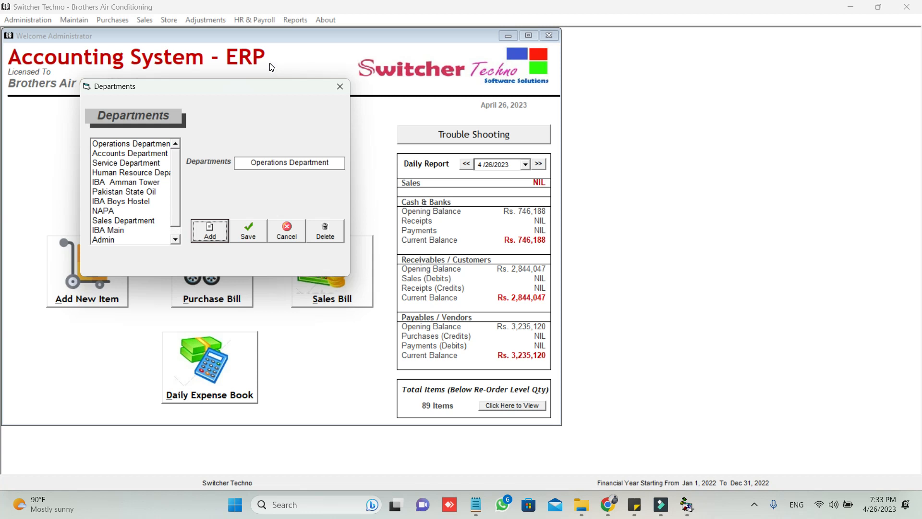
pyautogui.click(342, 87)
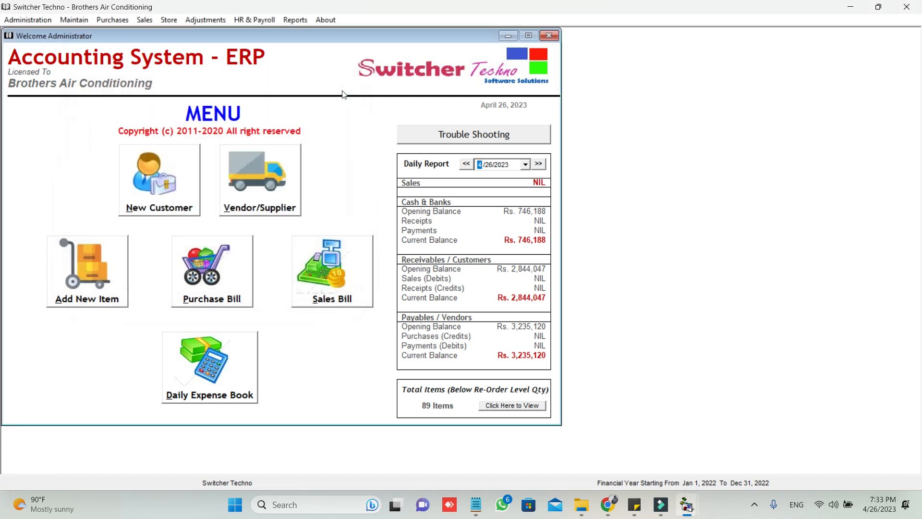
pyautogui.click(255, 20)
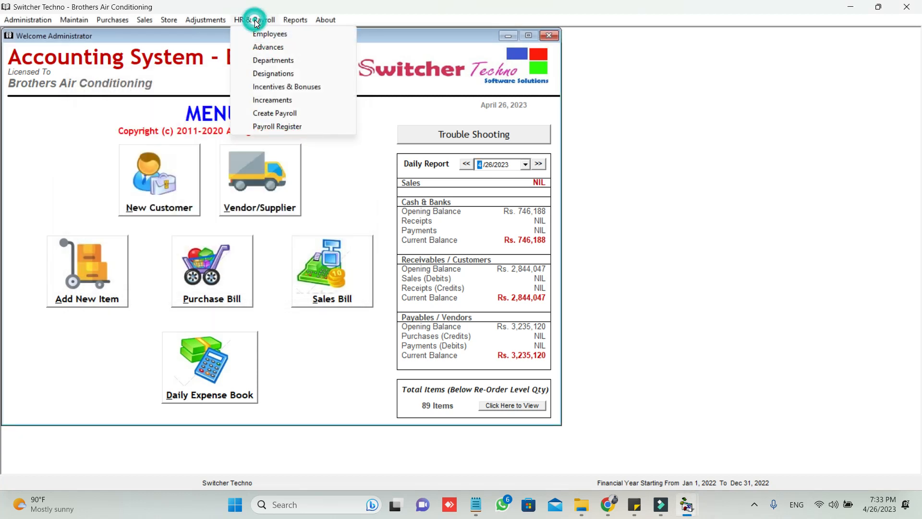
pyautogui.click(272, 73)
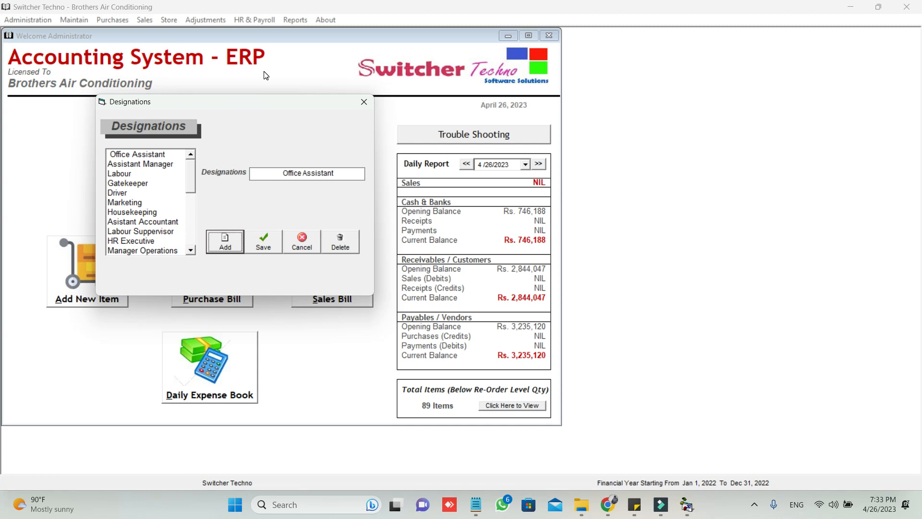
pyautogui.click(368, 107)
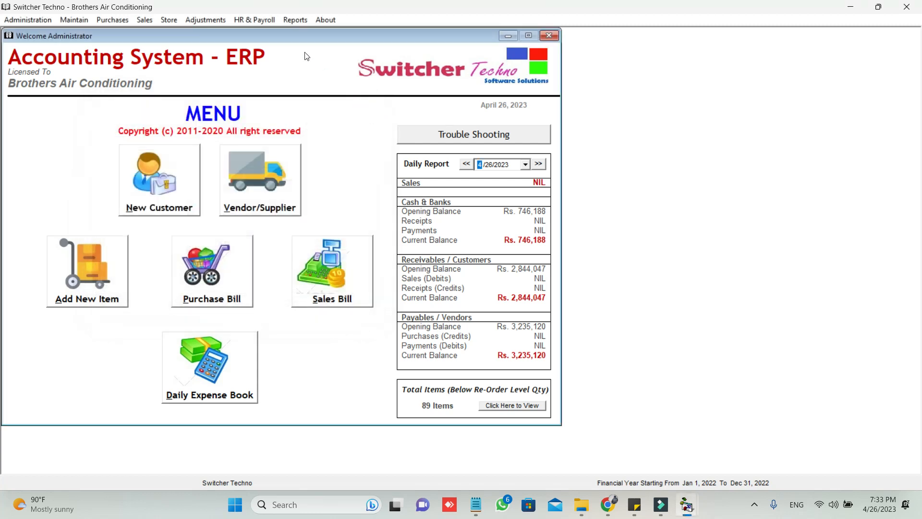
pyautogui.click(258, 22)
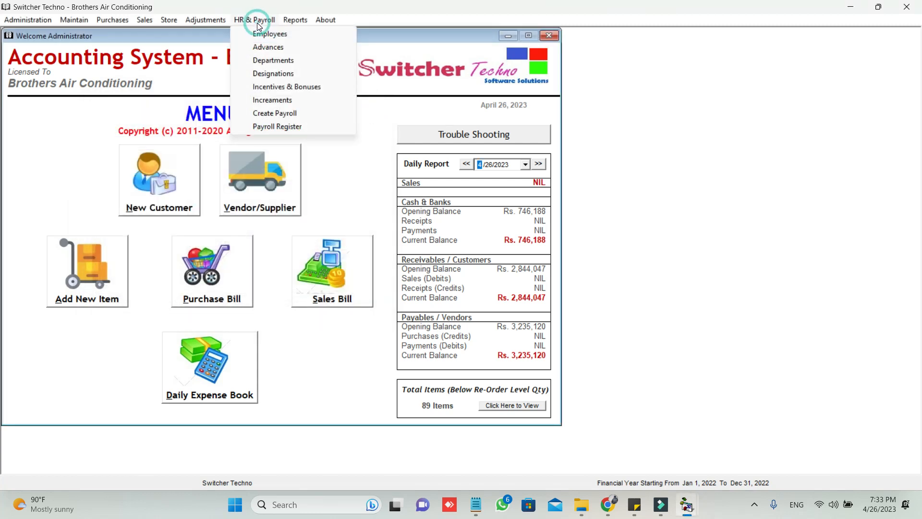
pyautogui.click(263, 91)
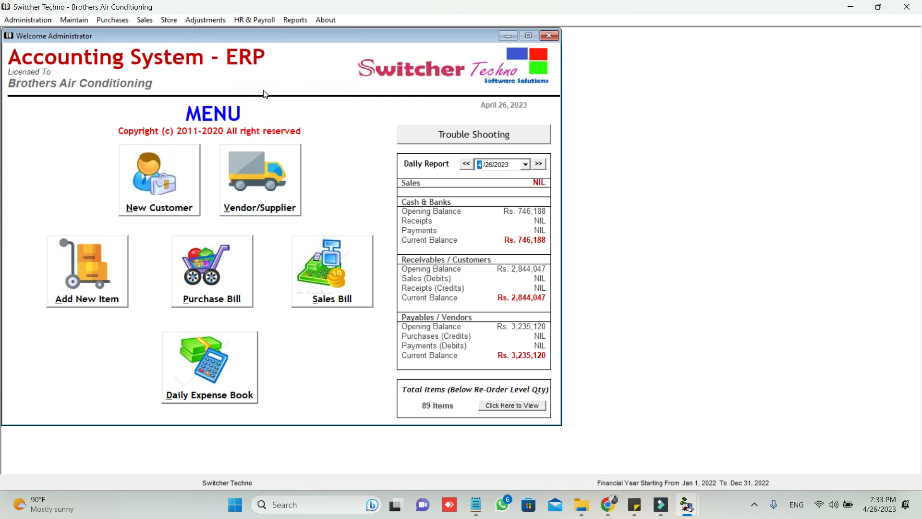
pyautogui.click(255, 20)
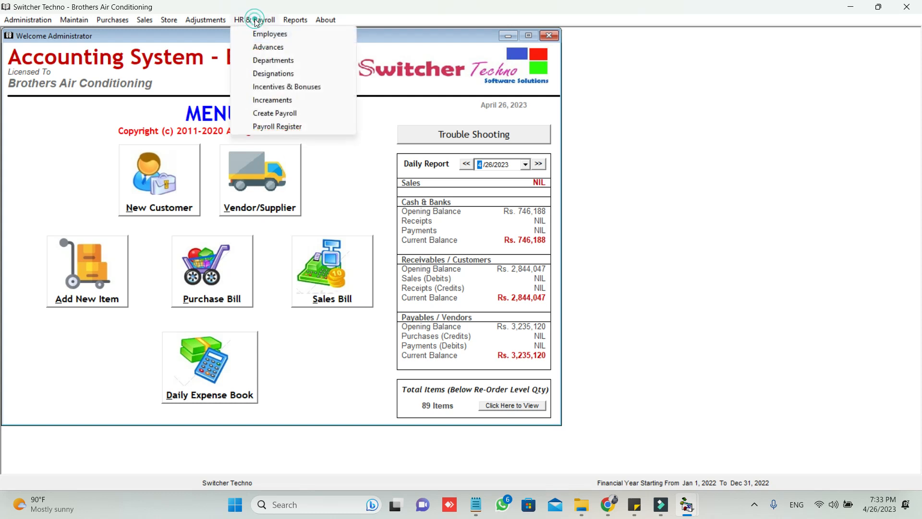
# - Open the Increments form and select the new employee by searching 'SHA'
pyautogui.click(266, 101)
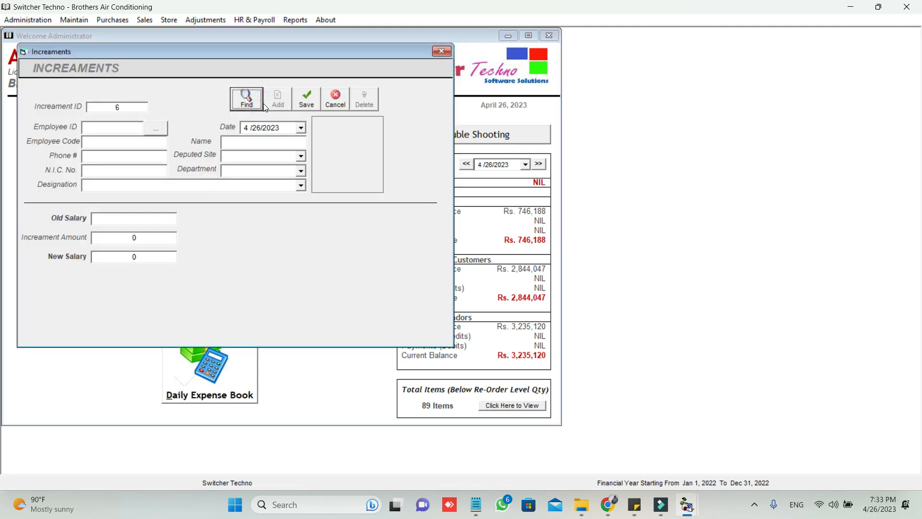
pyautogui.click(152, 130)
pyautogui.click(182, 150)
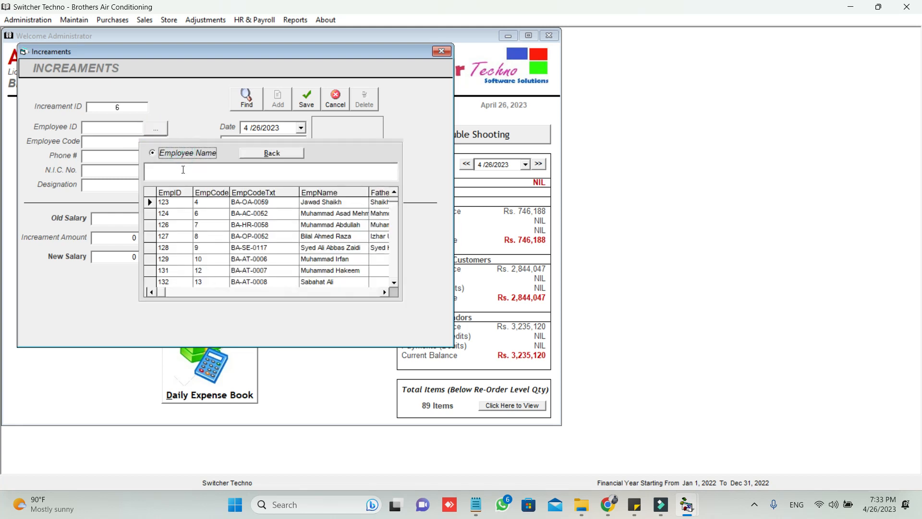
pyautogui.write('SHA')
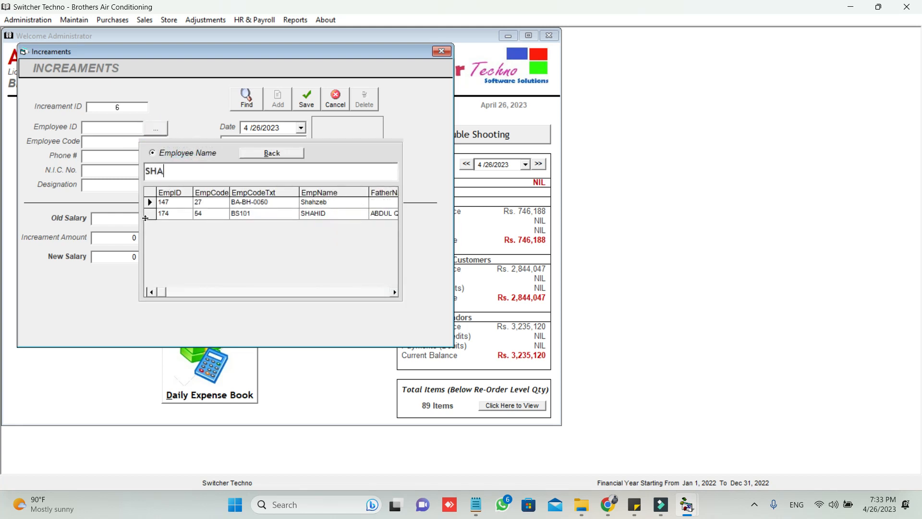
pyautogui.doubleClick(148, 214)
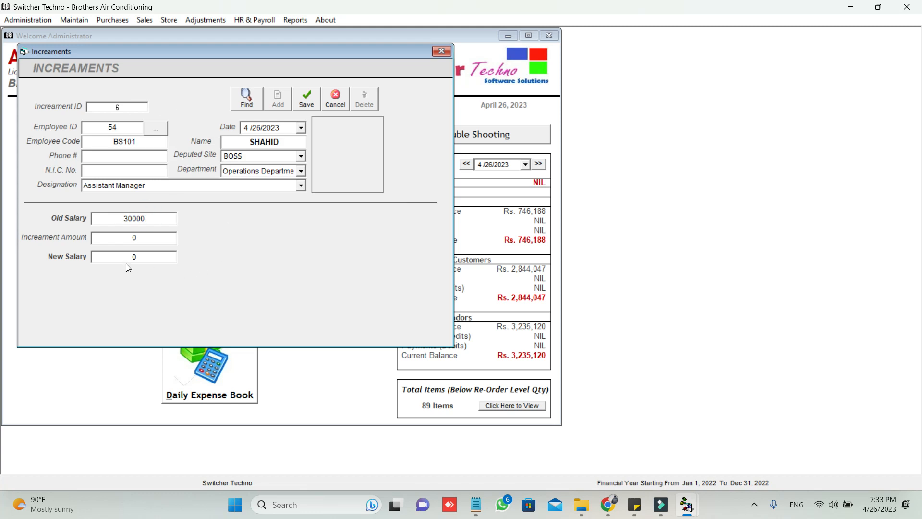
pyautogui.doubleClick(115, 218)
# - Enter a 3000 increment for a new salary of 33000, save it and close the form
pyautogui.click(114, 241)
pyautogui.moveTo(114, 240); pyautogui.dragTo(174, 239)
pyautogui.write('3000')
pyautogui.press('Tab')
pyautogui.click(305, 102)
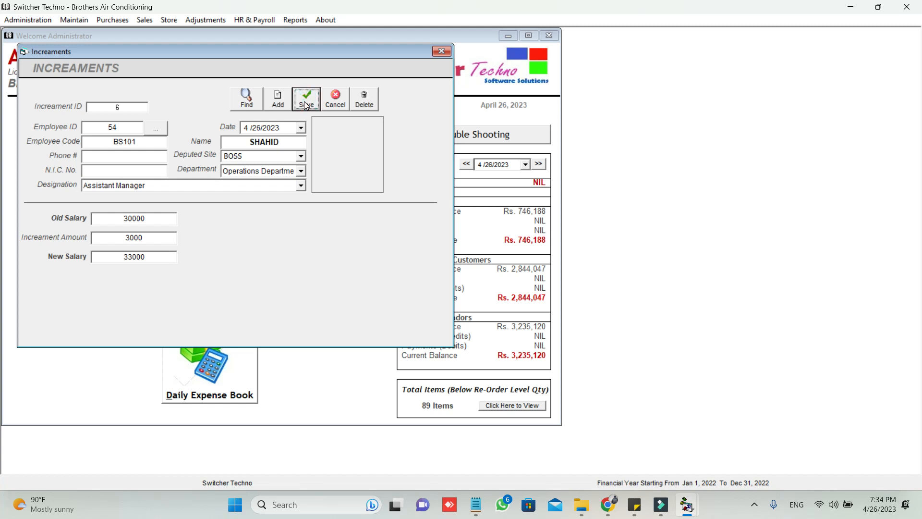
pyautogui.click(441, 52)
# - Create a new payroll for April and import all employees into its grid
pyautogui.click(254, 20)
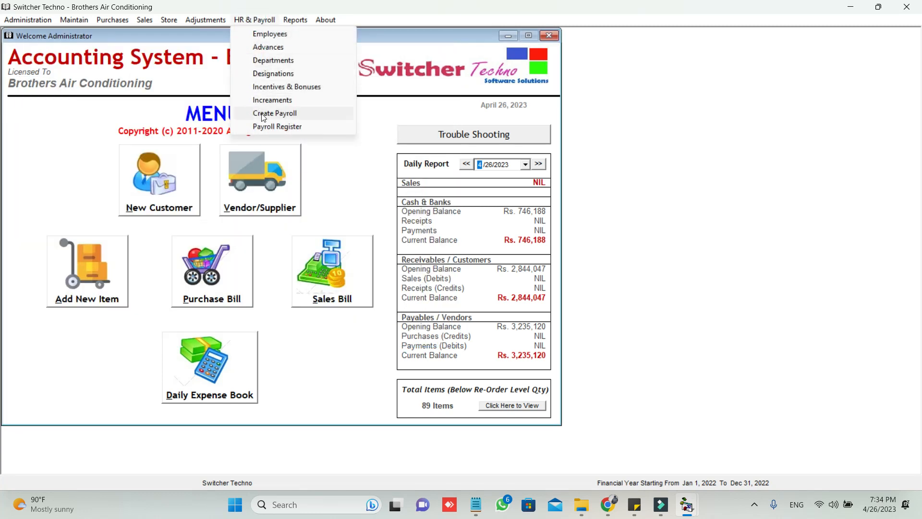
pyautogui.click(296, 116)
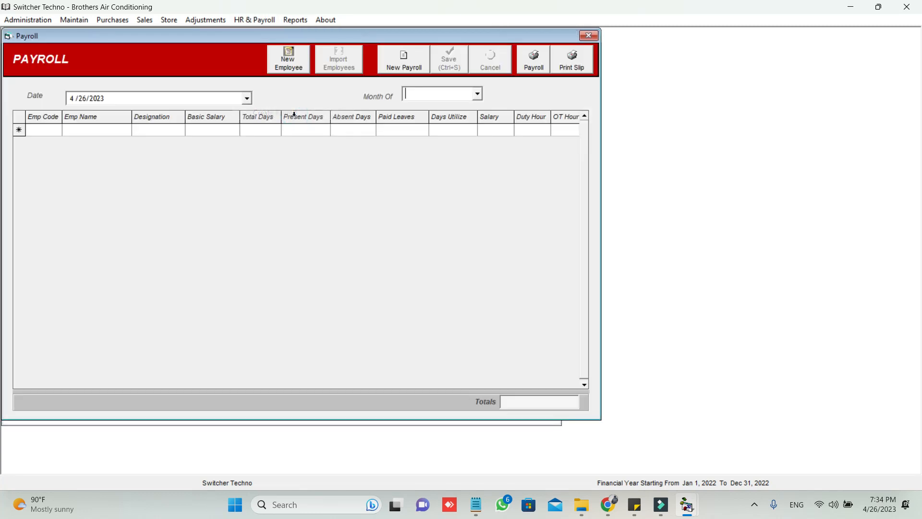
pyautogui.click(478, 95)
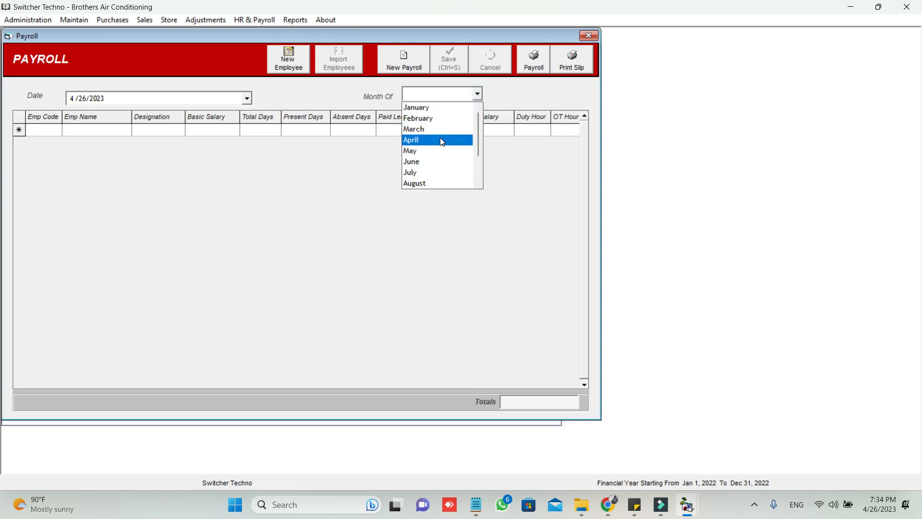
pyautogui.click(440, 137)
pyautogui.click(406, 67)
pyautogui.click(478, 95)
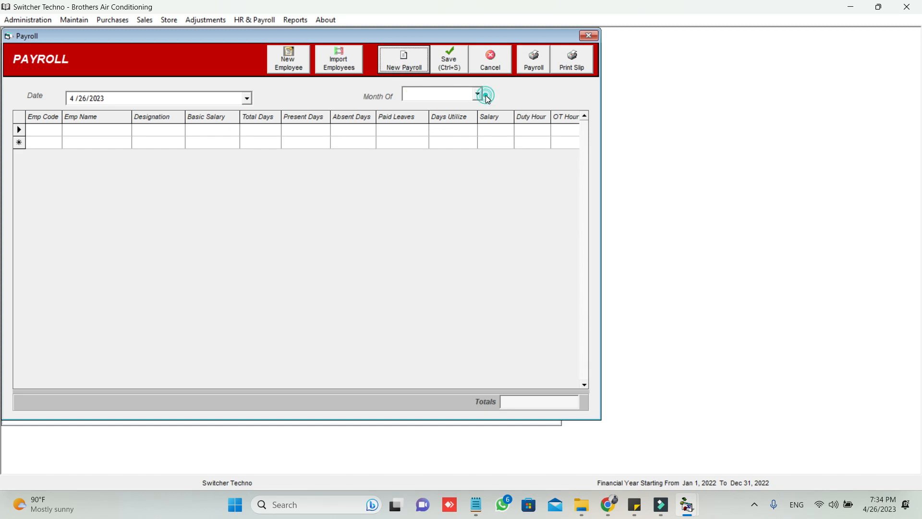
pyautogui.click(440, 141)
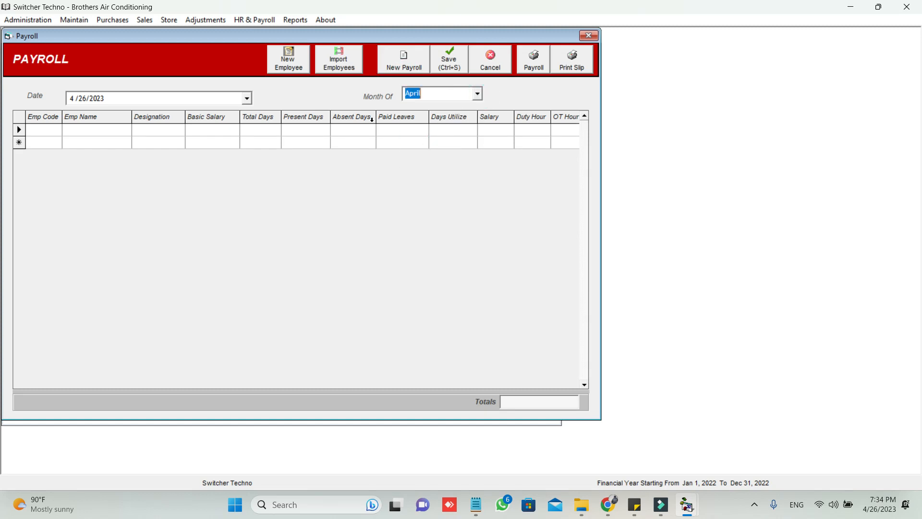
pyautogui.click(339, 68)
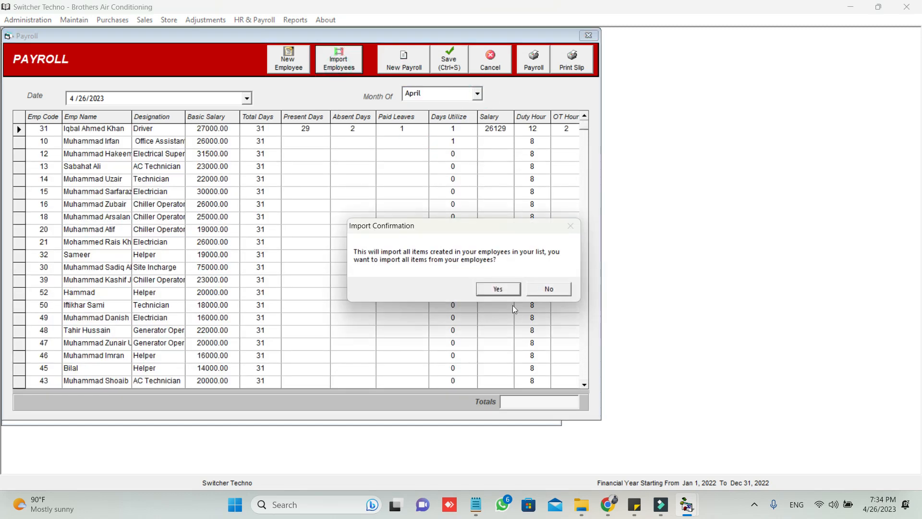
pyautogui.click(542, 290)
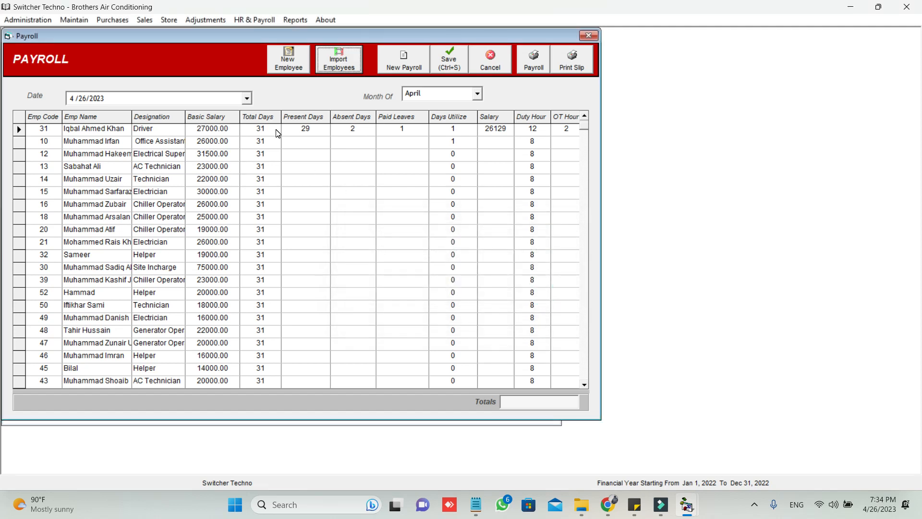
# - Review the first driver's row (29 present days, 2 OT hours, 4000 deduction, 26474 payable) and save
pyautogui.click(291, 128)
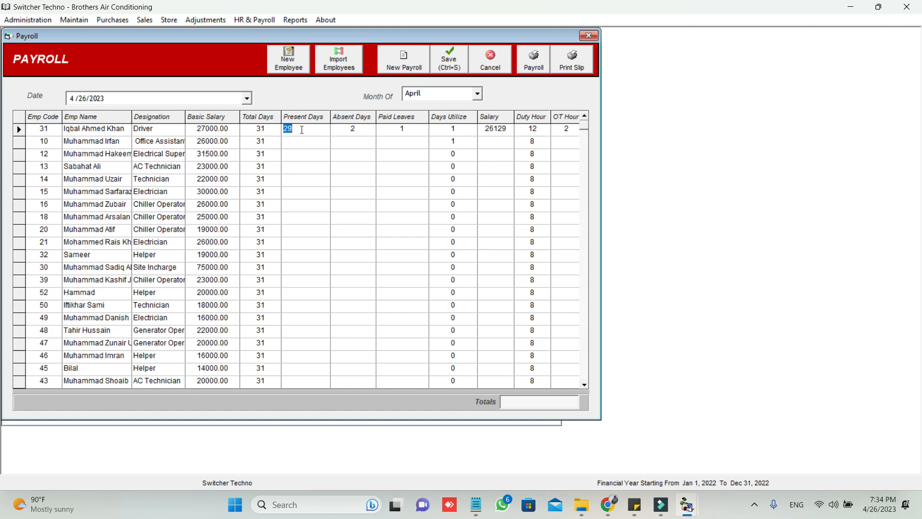
pyautogui.press('Tab')
pyautogui.press('Tab')
pyautogui.press('Tab')
pyautogui.press('Tab')
pyautogui.press('Tab')
pyautogui.press('Tab')
pyautogui.press('Tab')
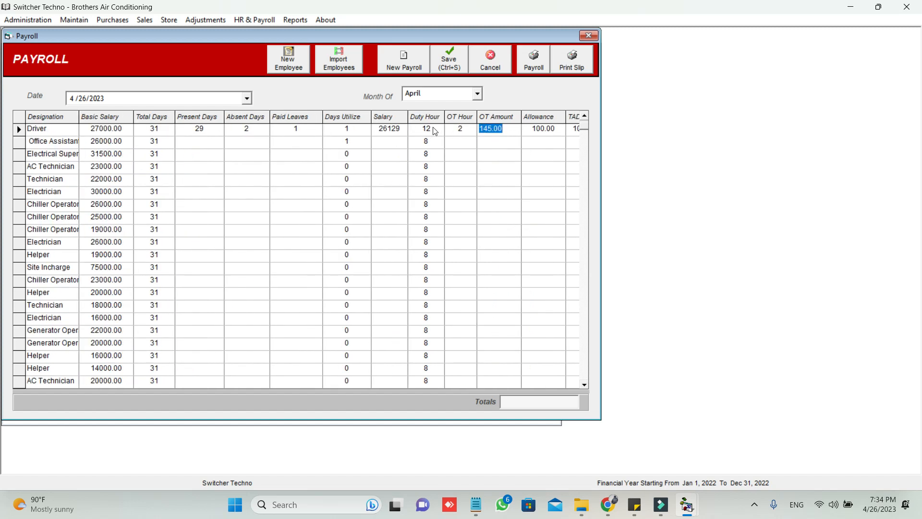
pyautogui.press('Tab')
pyautogui.hotkey('shift', 'Tab')
pyautogui.hotkey('shift', 'Tab')
pyautogui.press('Tab')
pyautogui.press('Tab')
pyautogui.press('Tab')
pyautogui.press('Tab')
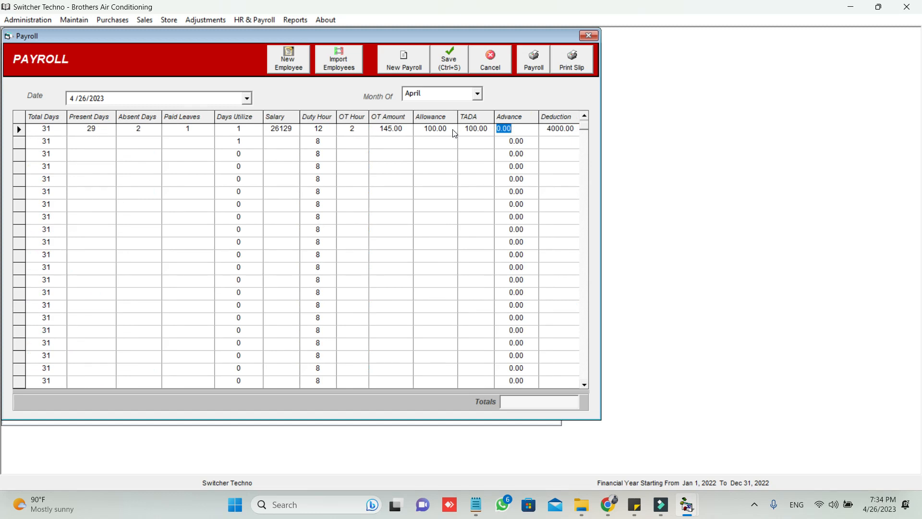
pyautogui.press('Tab')
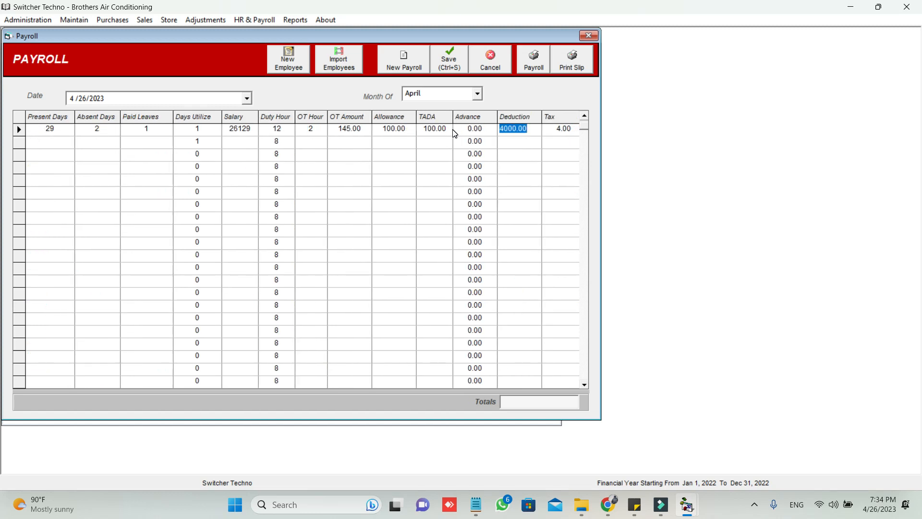
pyautogui.press('Tab')
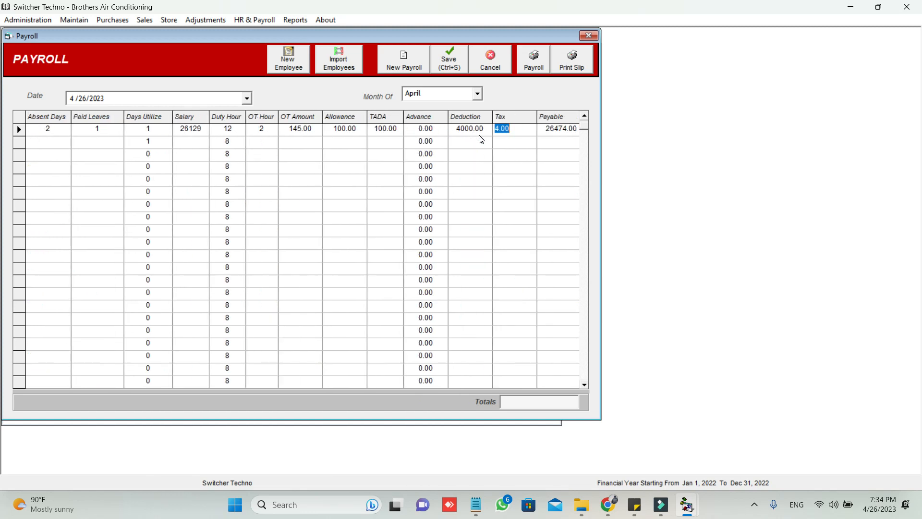
pyautogui.press('Tab')
pyautogui.press('Tab')
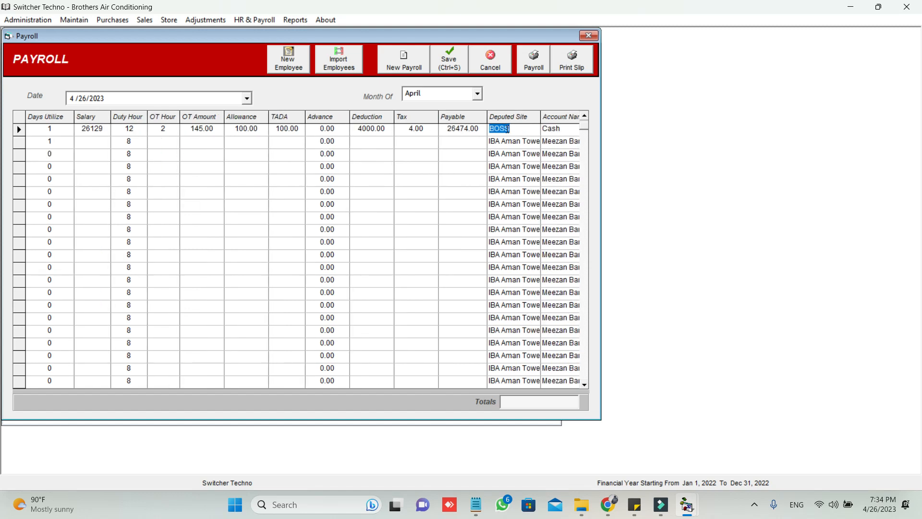
pyautogui.press('Tab')
pyautogui.press('Tab')
pyautogui.press('Tab')
pyautogui.press('Tab')
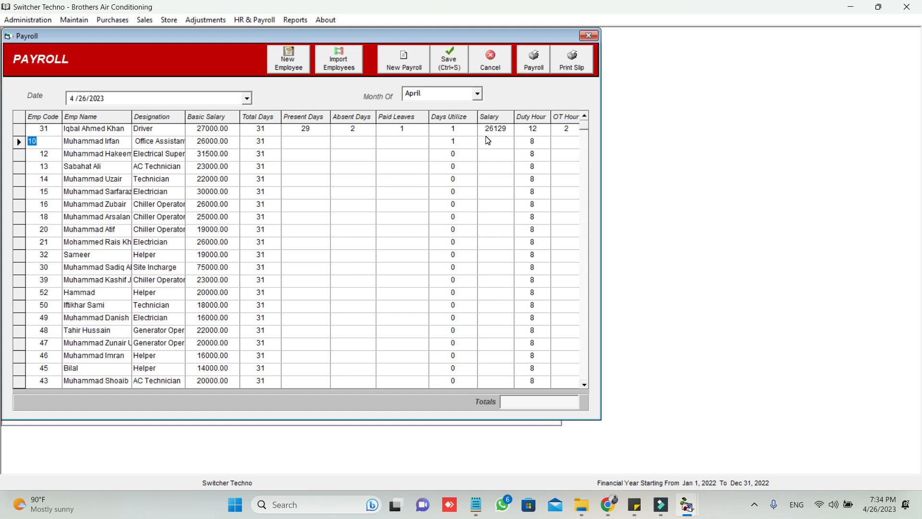
pyautogui.click(450, 62)
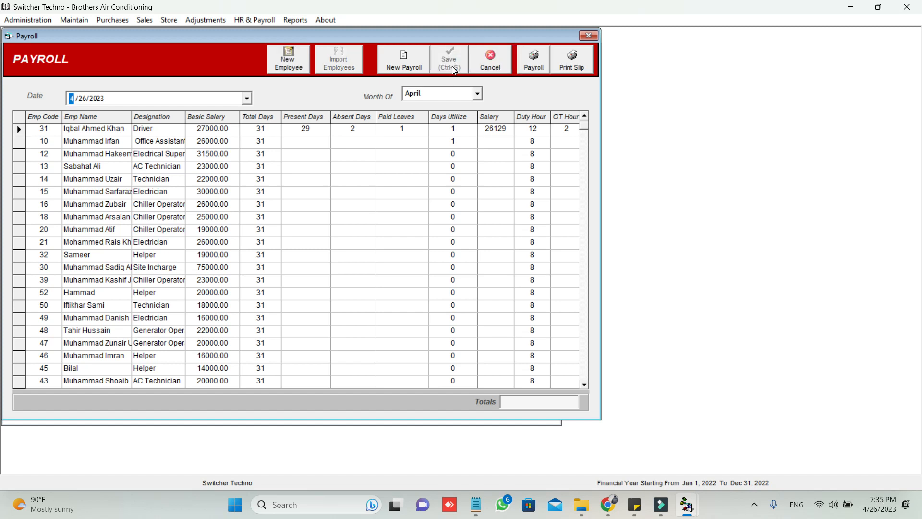
# - Display the Payroll Register filtered by month, then also by designation, and close it
pyautogui.click(248, 20)
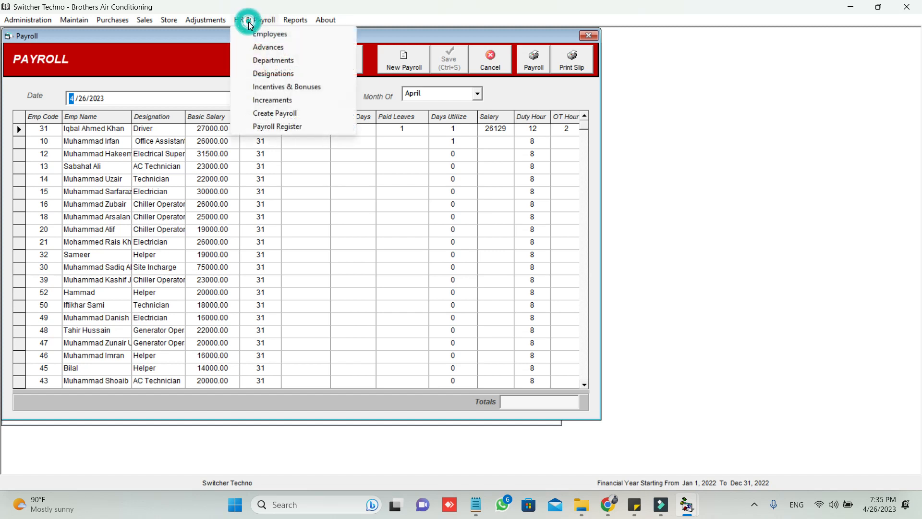
pyautogui.click(299, 126)
pyautogui.click(204, 125)
pyautogui.click(261, 125)
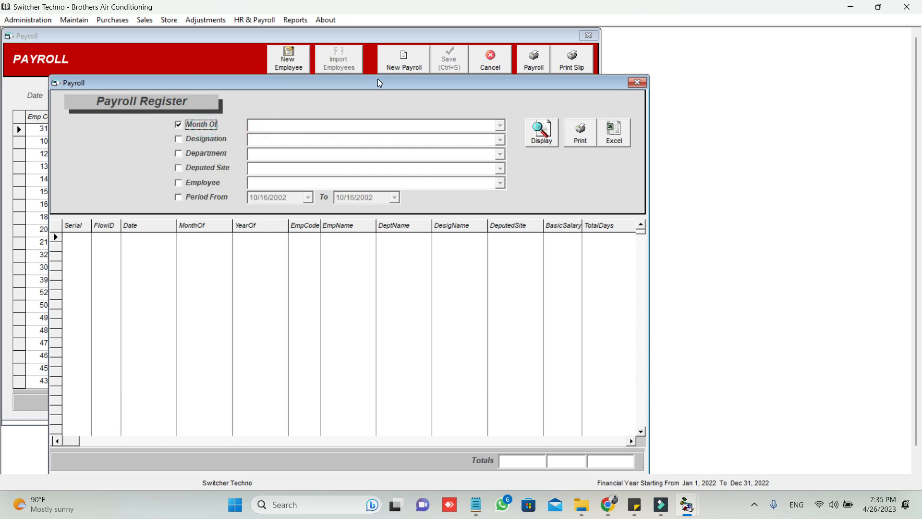
pyautogui.click(550, 133)
pyautogui.moveTo(545, 84); pyautogui.dragTo(516, 28)
pyautogui.click(158, 89)
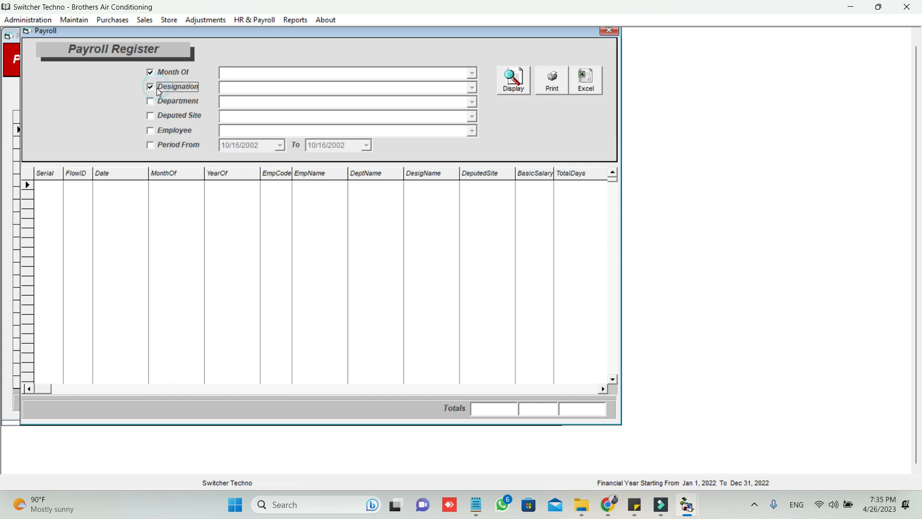
pyautogui.click(513, 79)
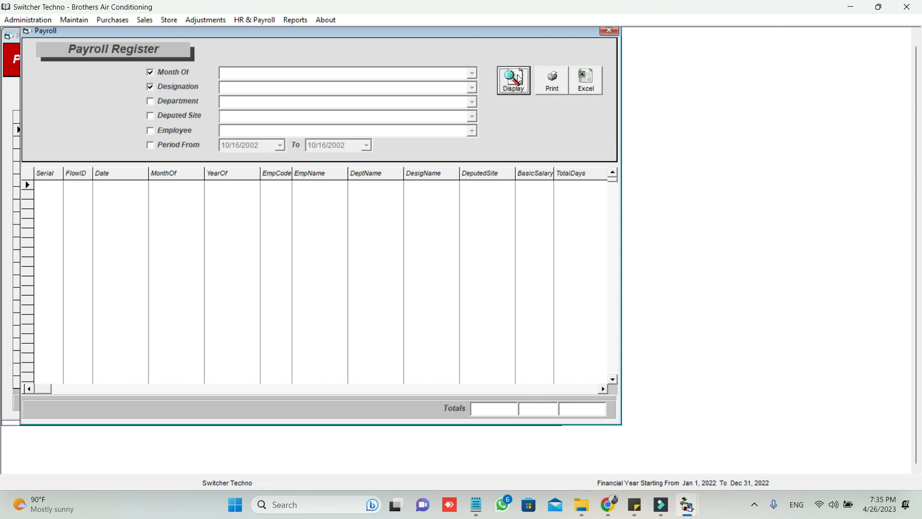
pyautogui.click(609, 31)
# - Close the payroll window, try displaying the new employee's account ledger, and dismiss the invalid-account error
pyautogui.click(588, 36)
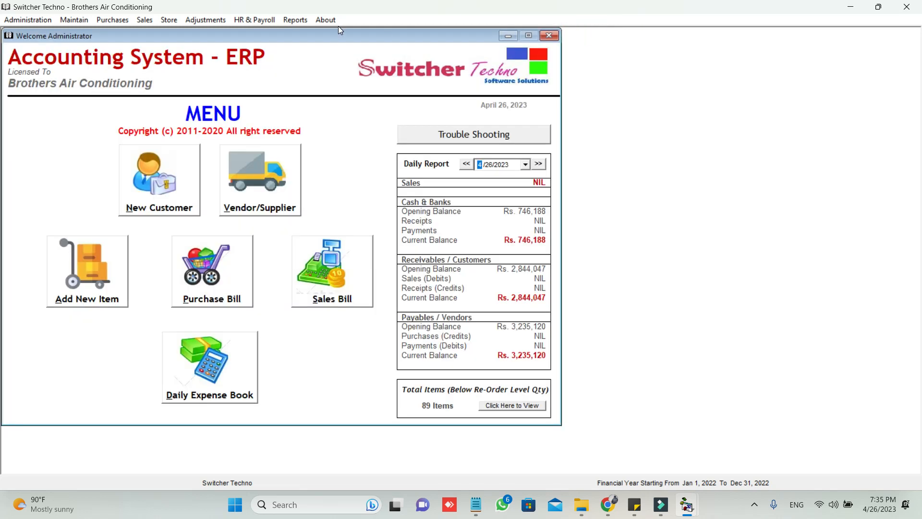
pyautogui.click(294, 20)
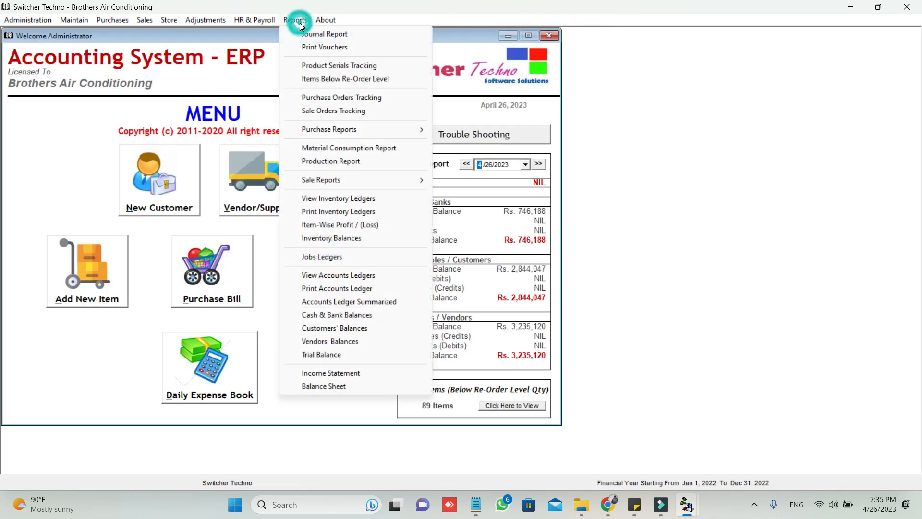
pyautogui.click(323, 278)
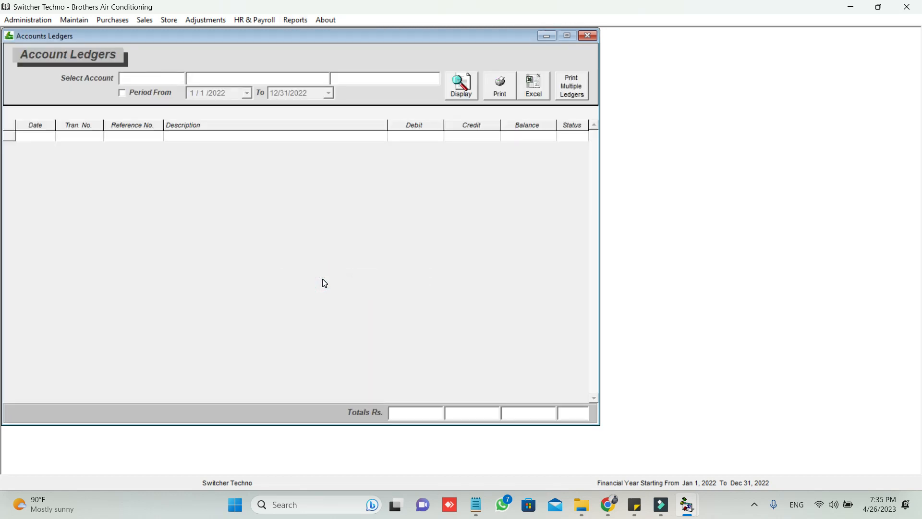
pyautogui.write('SHAH')
pyautogui.press('Down')
pyautogui.press('Down')
pyautogui.press('Down')
pyautogui.press('Down')
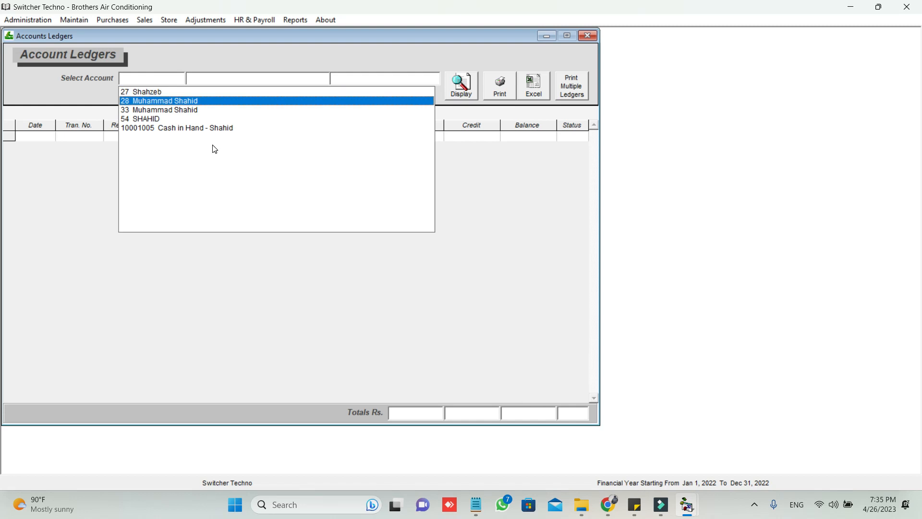
pyautogui.press('Return')
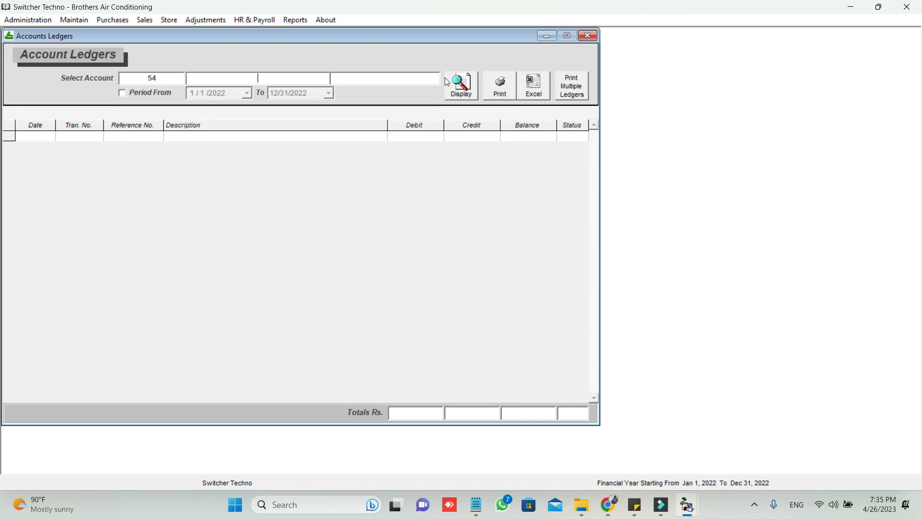
pyautogui.click(449, 85)
pyautogui.press('Return')
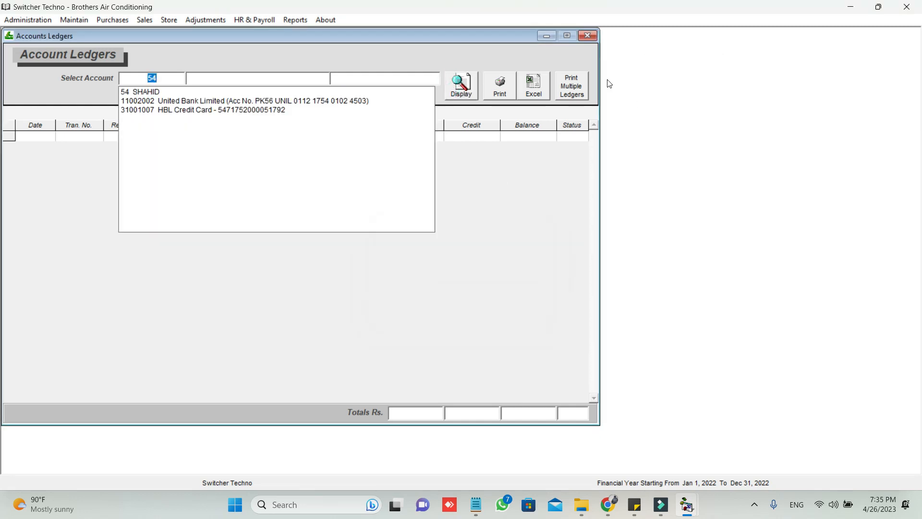
# - Exit the application without a backup and relaunch it to the main menu
pyautogui.click(907, 7)
pyautogui.press('Tab')
pyautogui.press('Return')
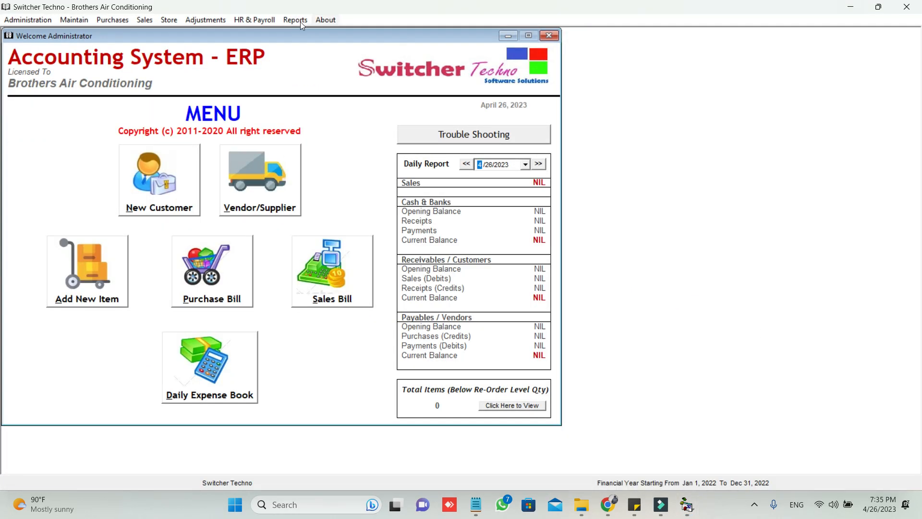
pyautogui.click(295, 20)
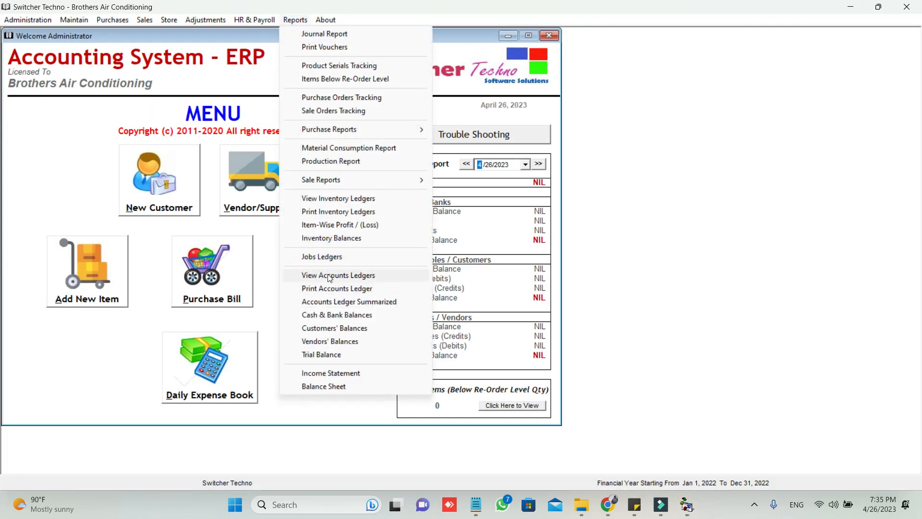
# - Display the new employee's account ledger, showing the 5000.00 advance as a debit
pyautogui.click(327, 274)
pyautogui.write('SHAH')
pyautogui.press('Down')
pyautogui.press('Down')
pyautogui.press('Down')
pyautogui.press('Down')
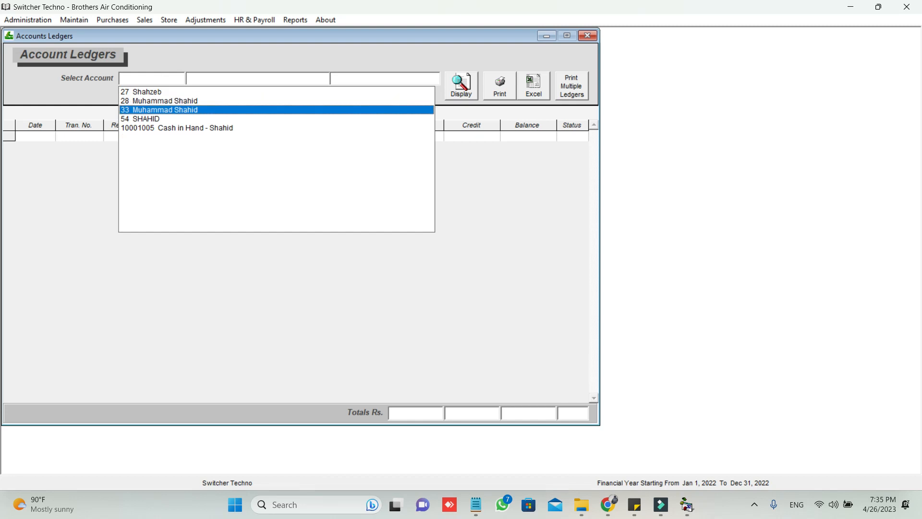
pyautogui.press('Return')
pyautogui.click(457, 95)
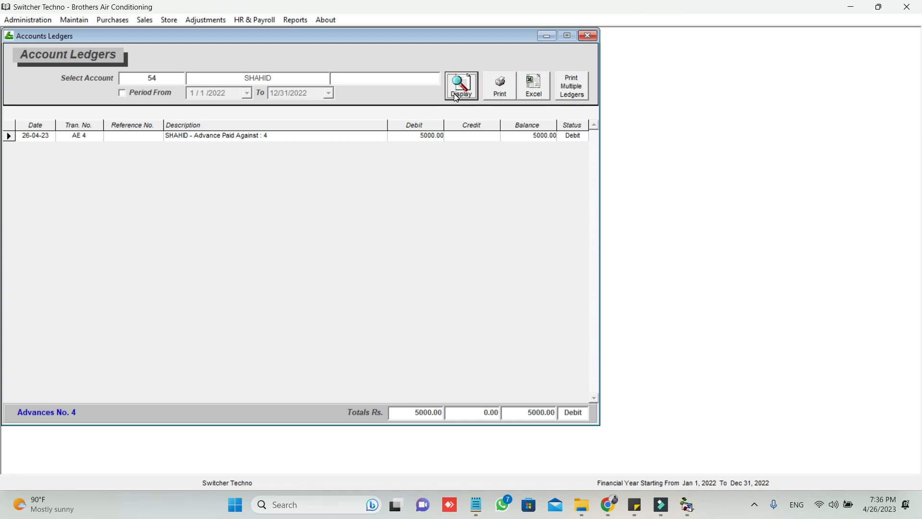
# - Dismiss the reports list without choosing a report, and close the Accounts Ledgers window
pyautogui.click(301, 20)
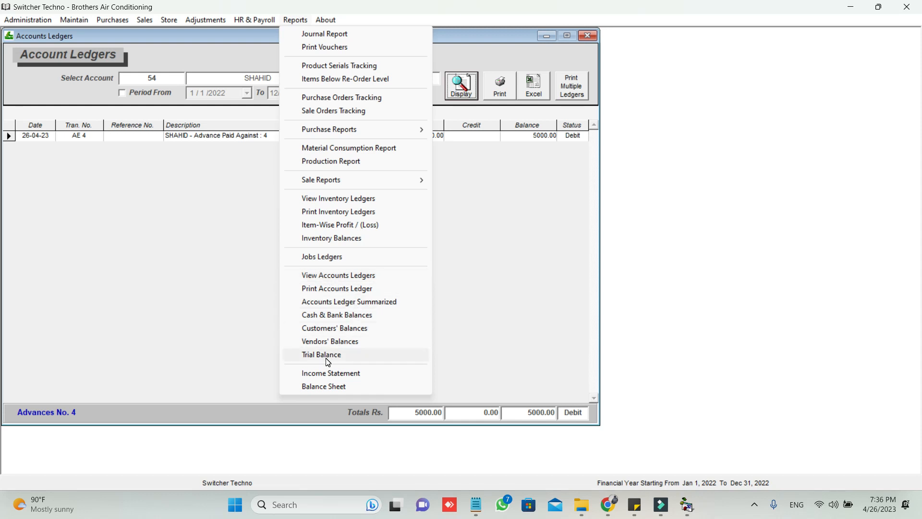
pyautogui.click(543, 183)
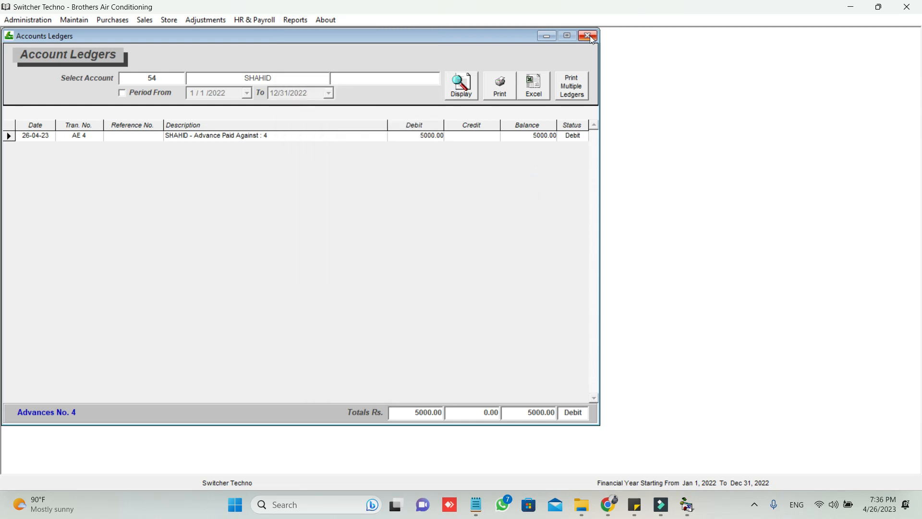
pyautogui.click(587, 35)
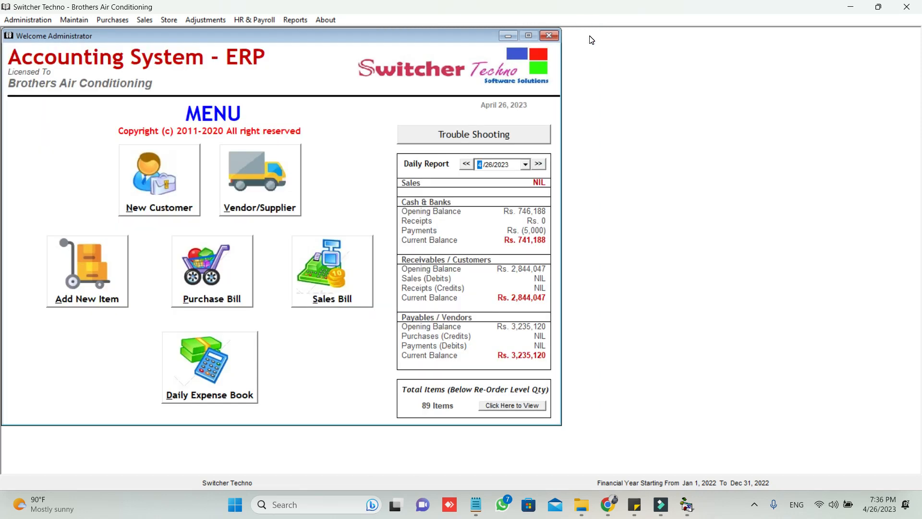